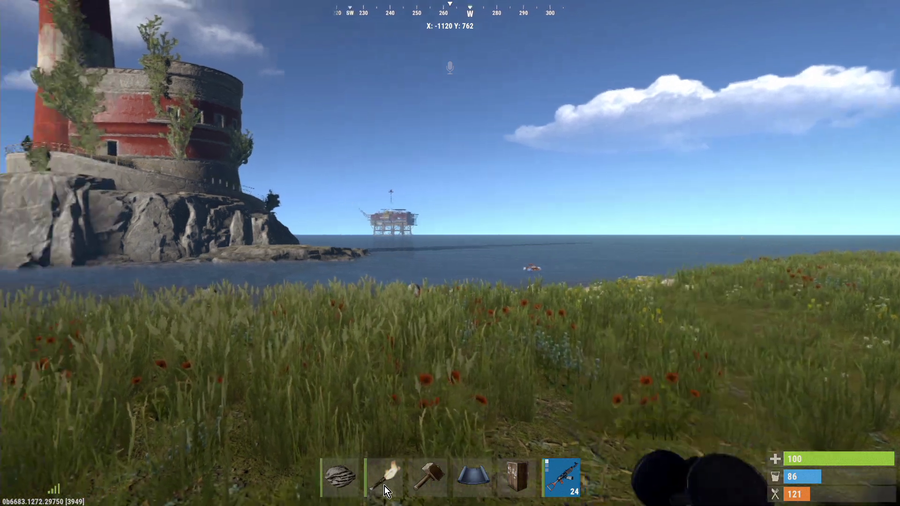
key("s")
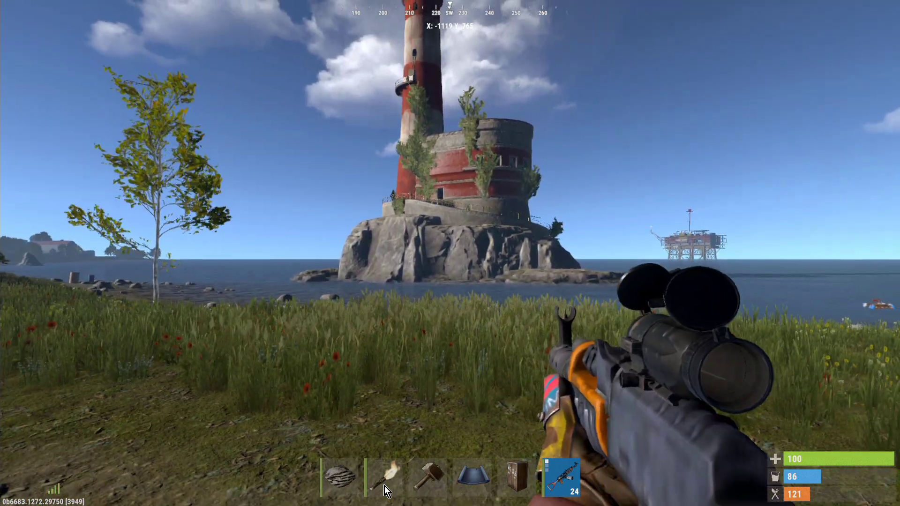
key("shift+w")
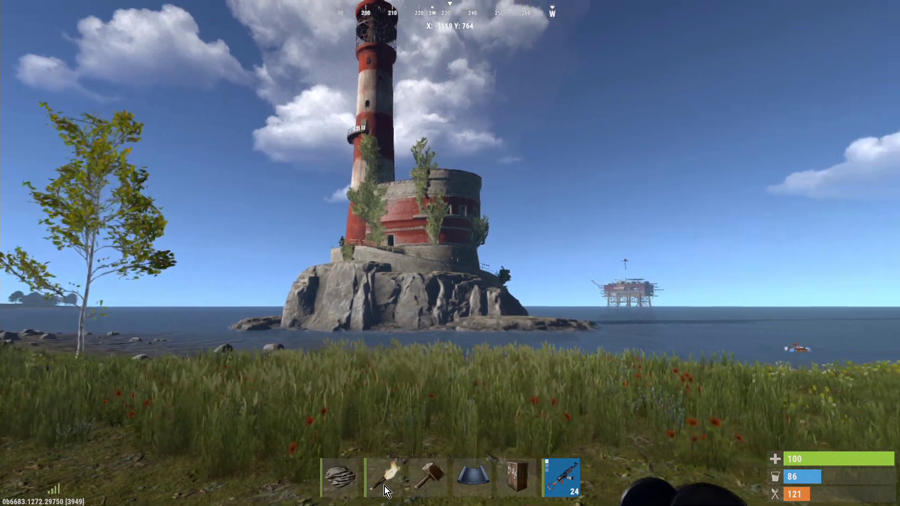
key("a")
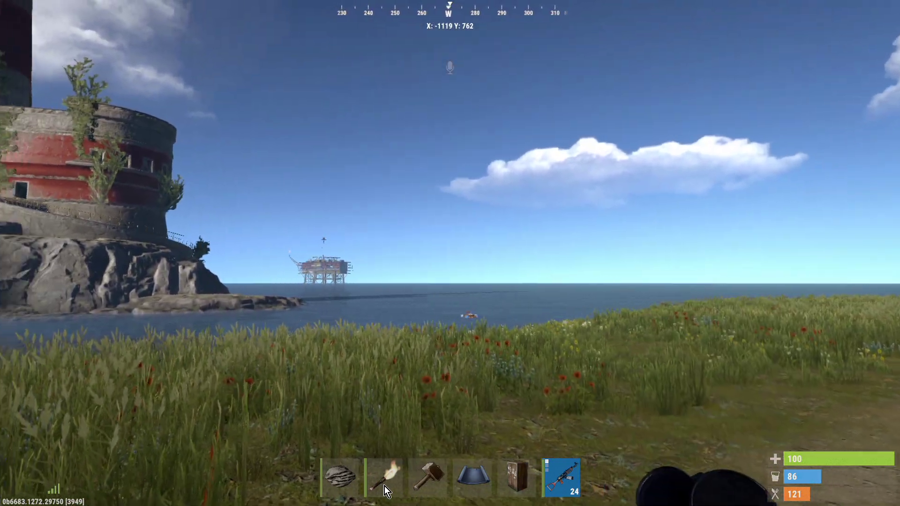
key("shift+w")
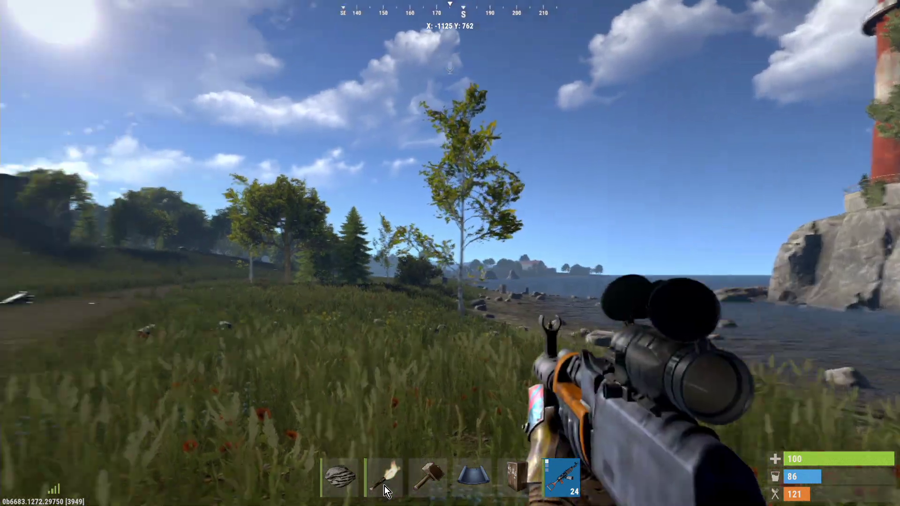
key("shift+w")
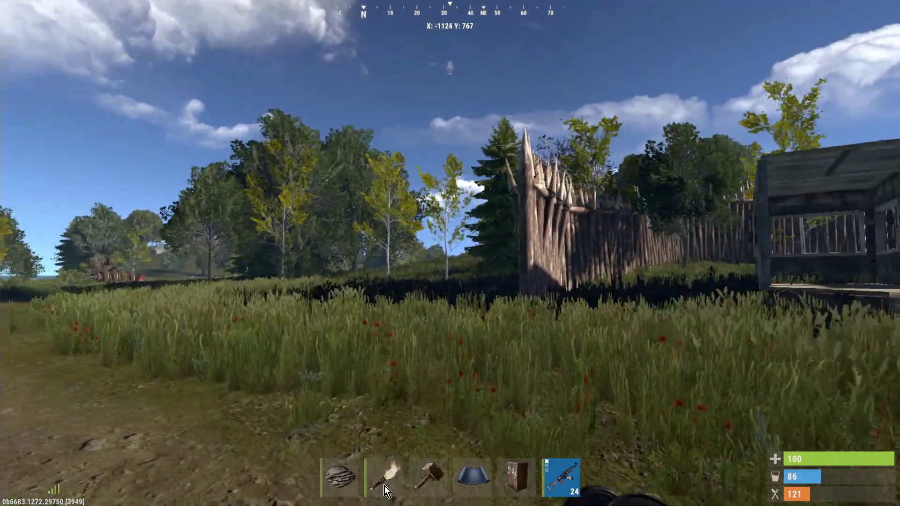
key("shift+w")
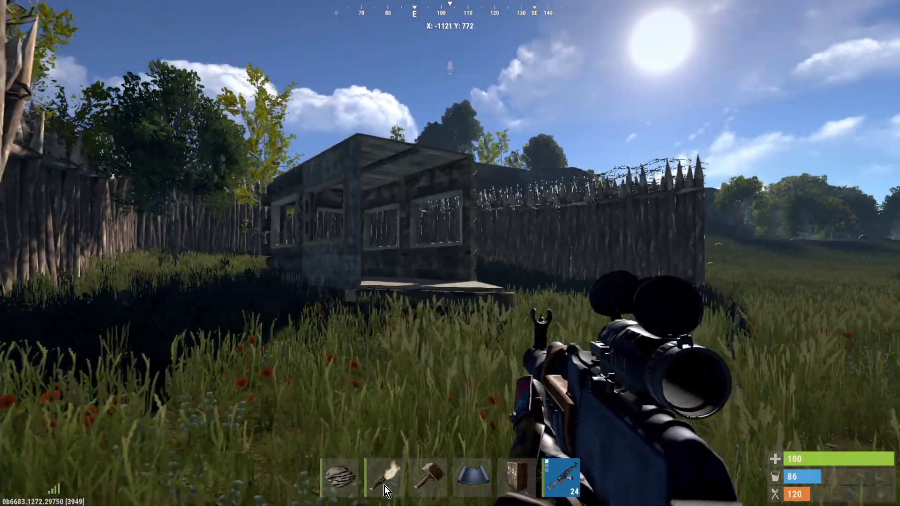
key("s")
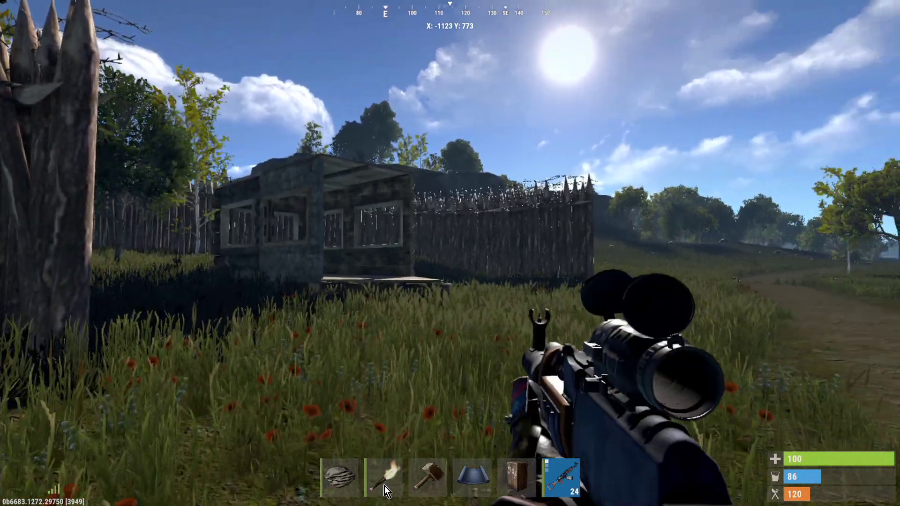
- Examine the carried items in the inventory, including the building plan, weapon laser sight and holo sight
key("Tab")
key("Right")
key("Down")
key("Down")
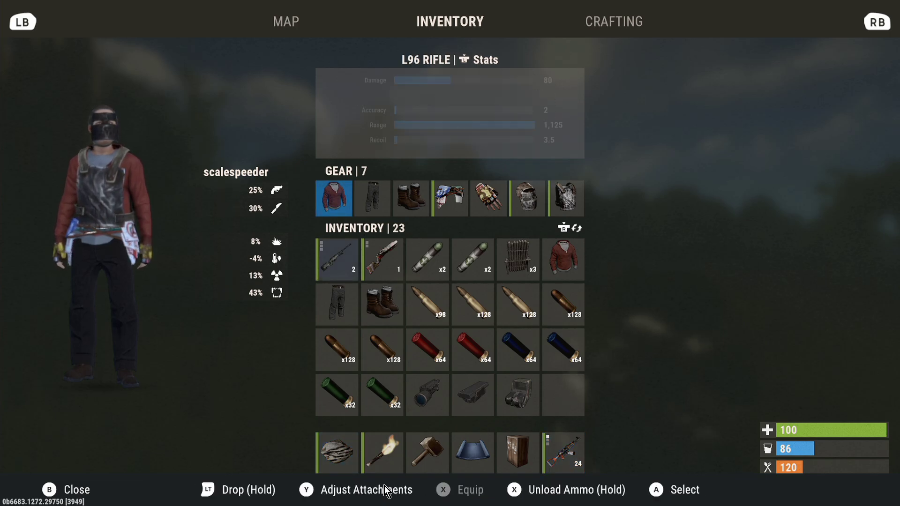
key("Down")
key("Down")
key("Down")
key("Down")
key("Right")
key("Right")
key("Right")
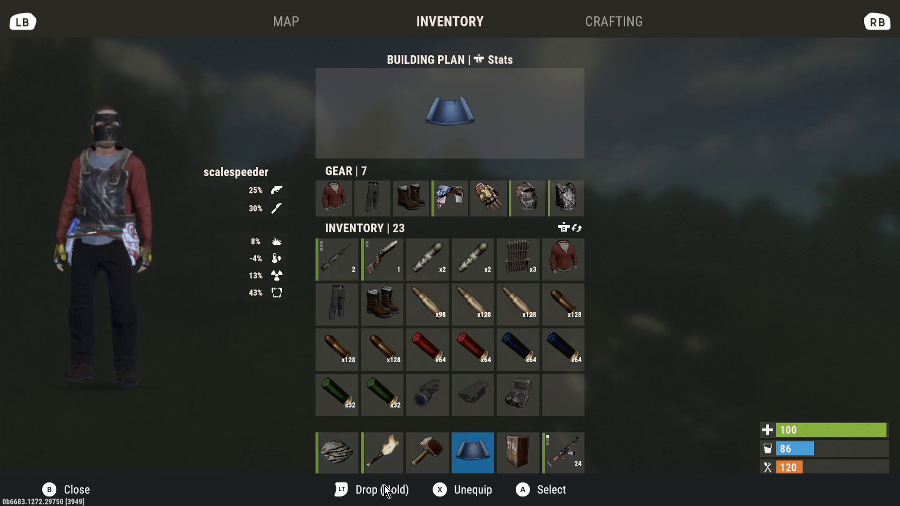
key("Right")
key("Left")
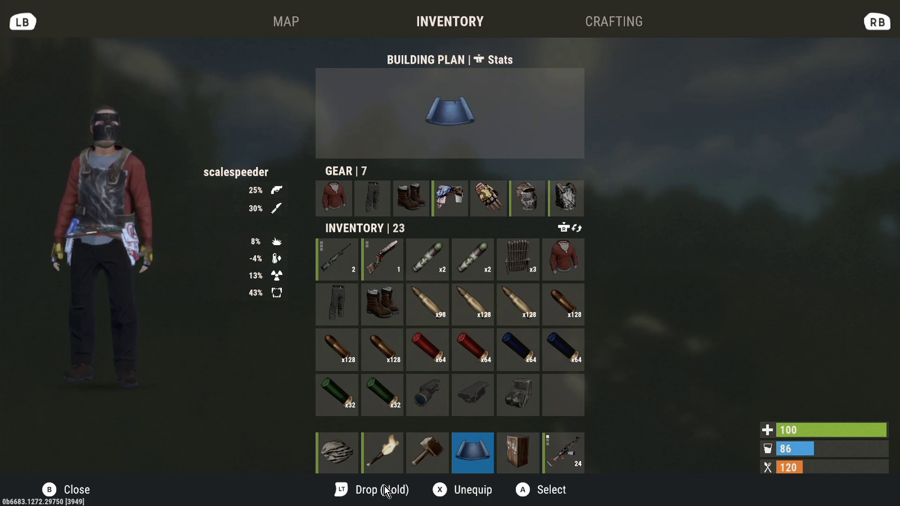
key("Up")
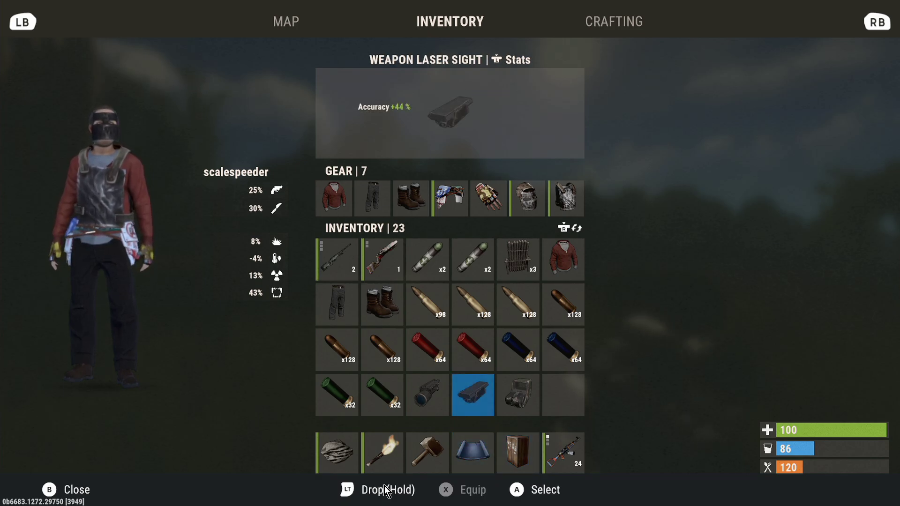
key("Right")
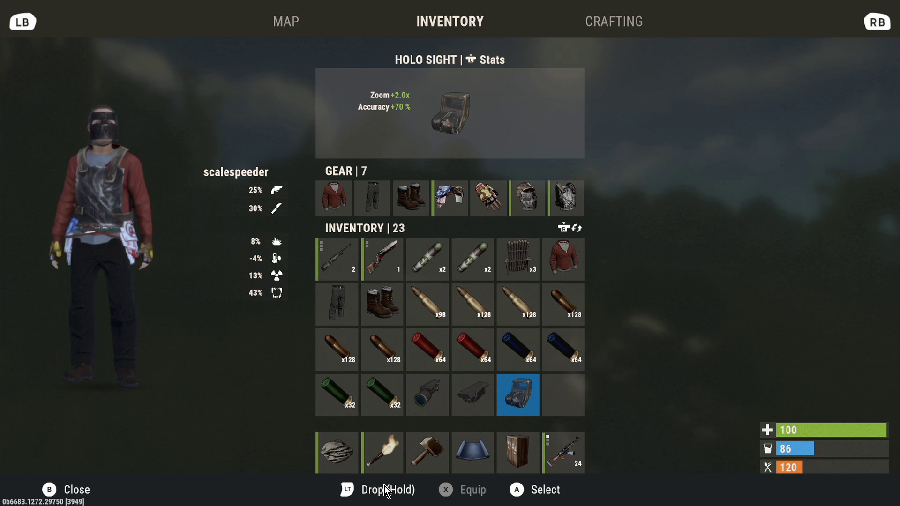
key("Escape")
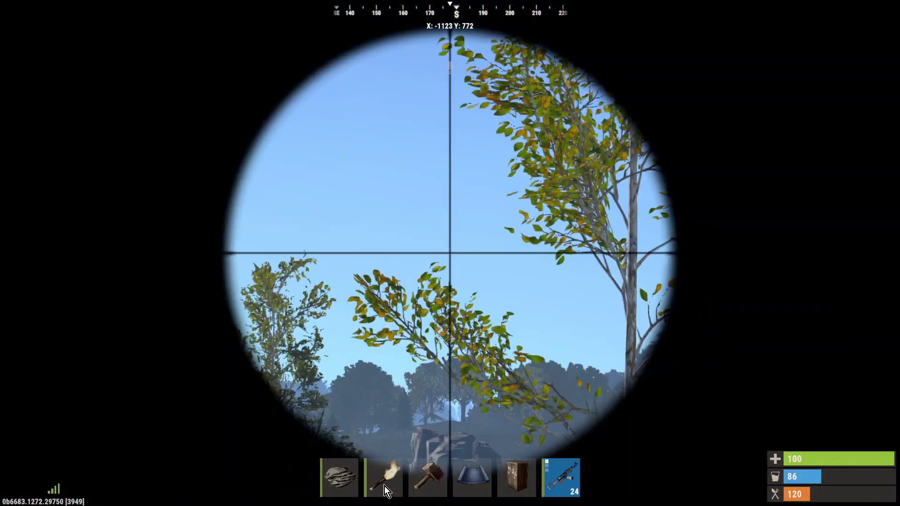
- Walk along the coast, aim the scoped rifle down the shoreline and fire a short burst
key("w")
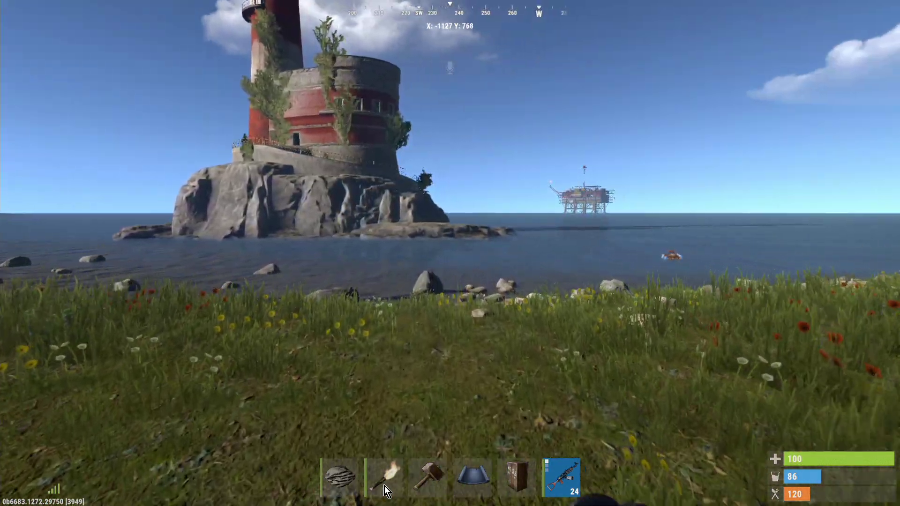
key("w")
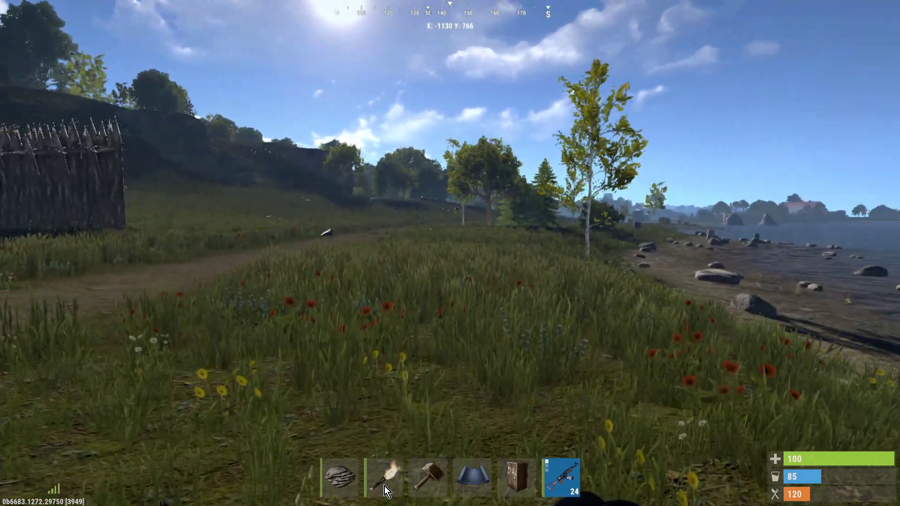
right_click(385, 486)
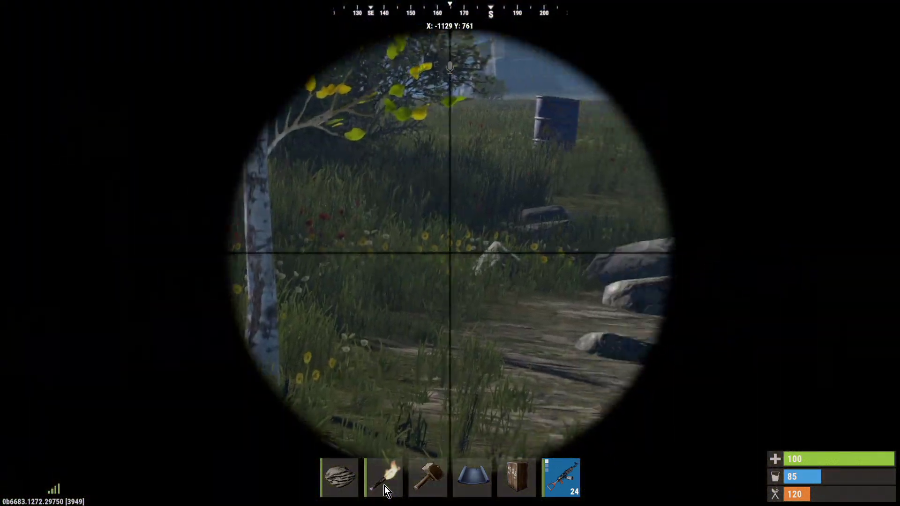
left_click(384, 486)
key("shift+w")
key("w")
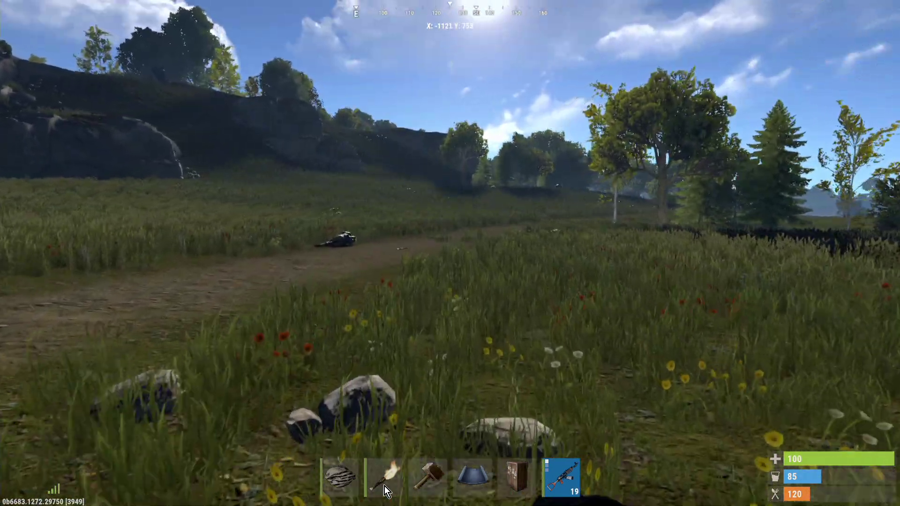
- Walk down to the beach and view the offshore oil rig through the rifle scope
key("w")
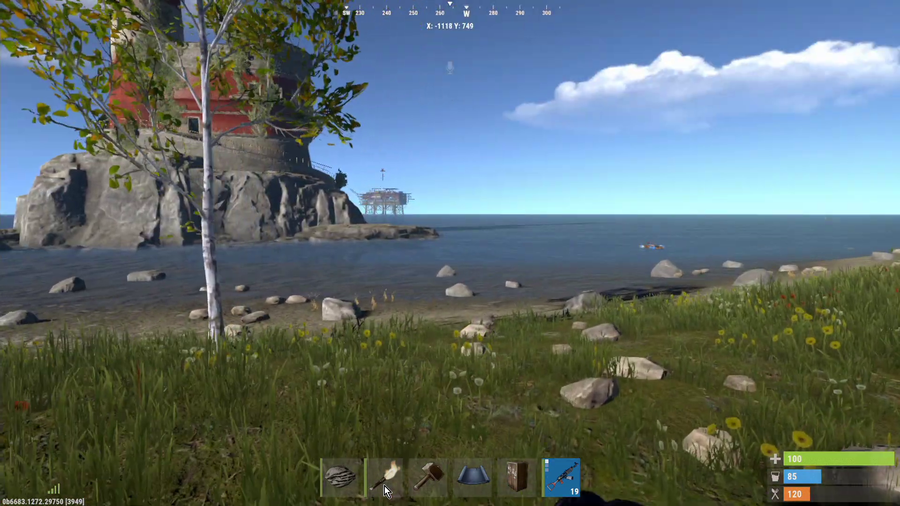
key("w")
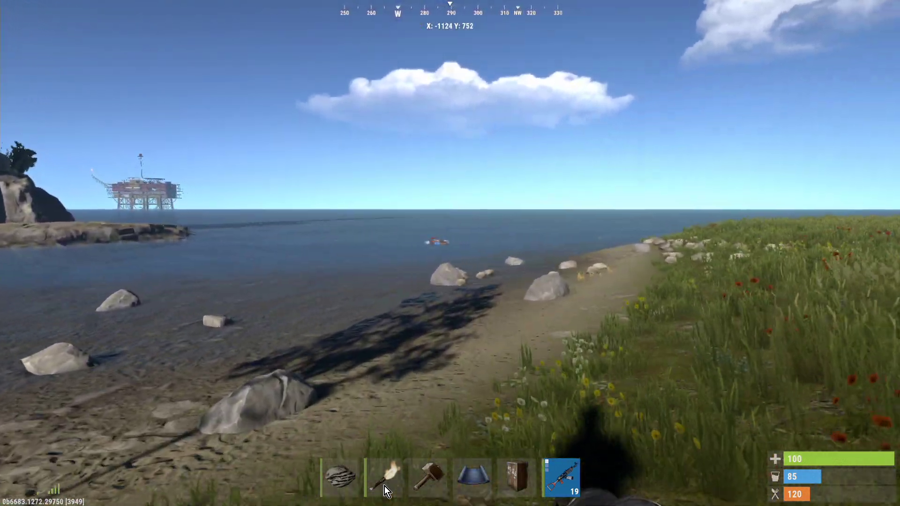
key("w")
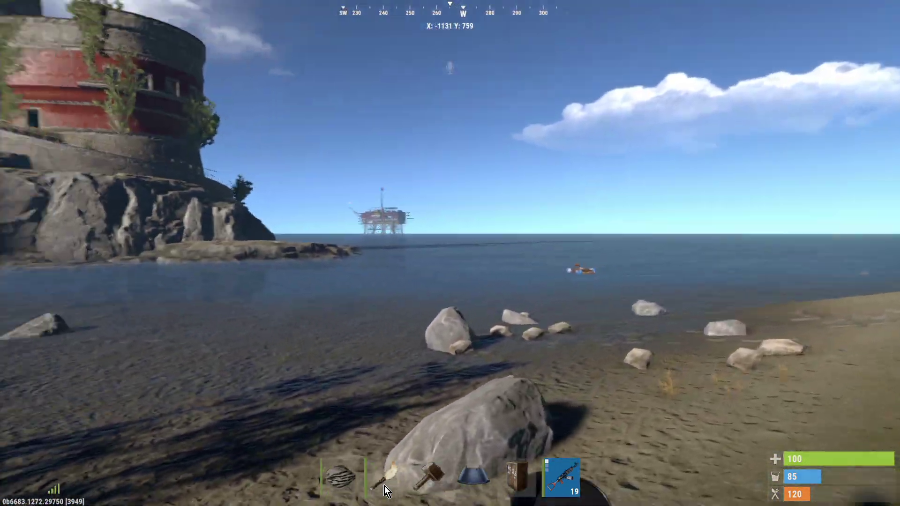
right_click(384, 485)
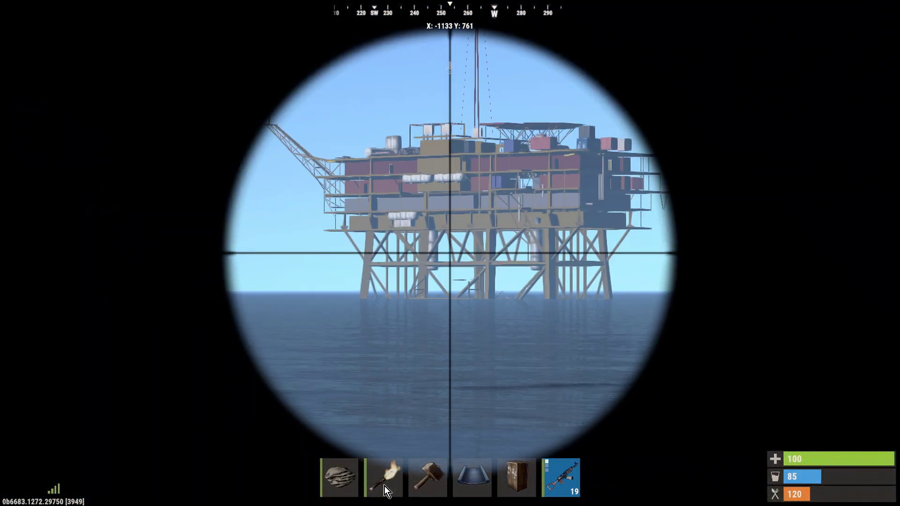
- Kill the character and respawn at the Random location
key("Escape")
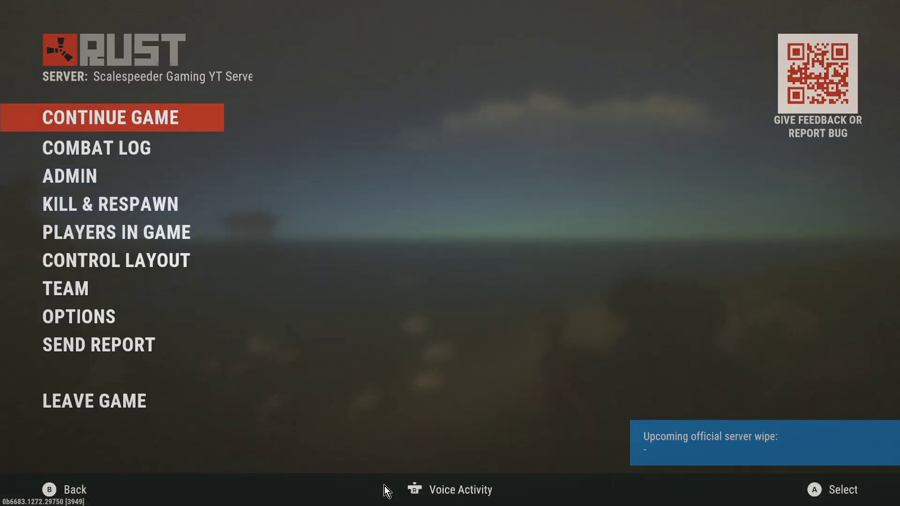
key("Down")
key("Down")
key("Return")
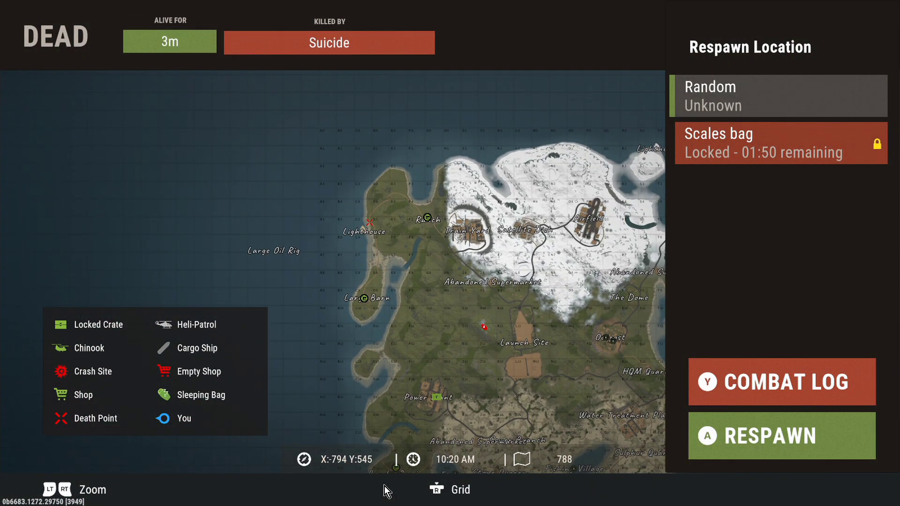
key("Up")
key("Return")
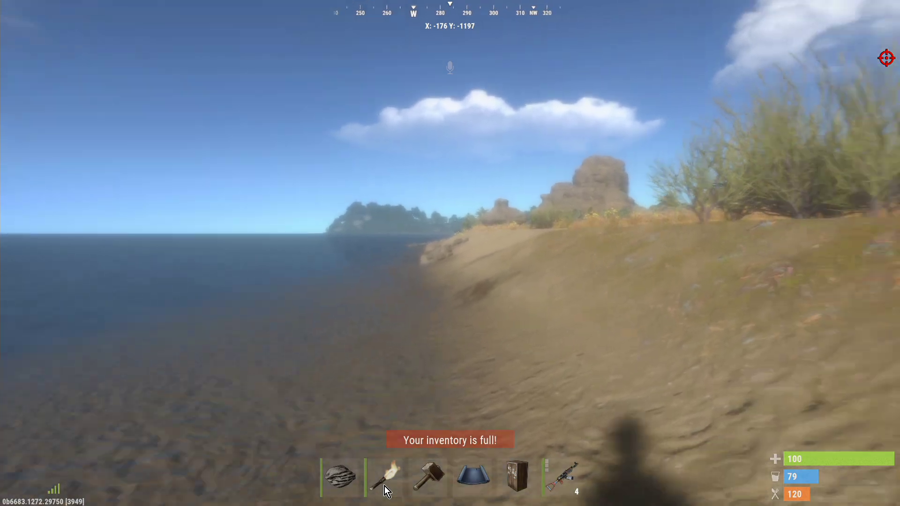
key("w")
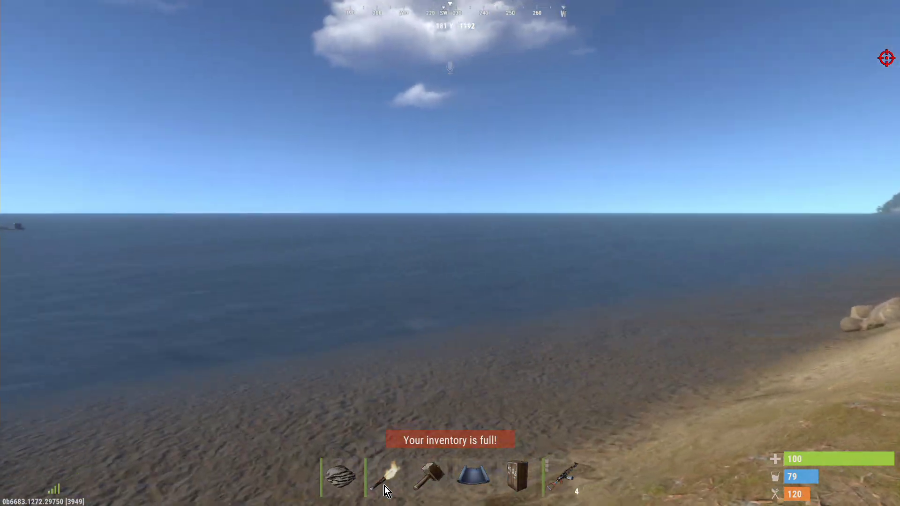
- Review the respawned character's kit in the inventory, from the tool cupboard to the spare pants and double barrel shotgun
key("Tab")
key("Down")
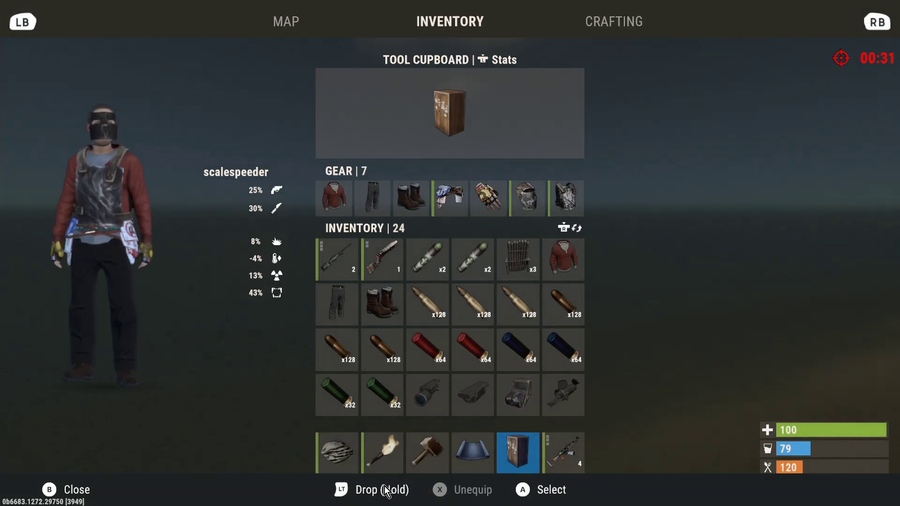
key("Up")
key("Up")
key("Up")
key("Left")
key("Left")
key("Left")
key("Left")
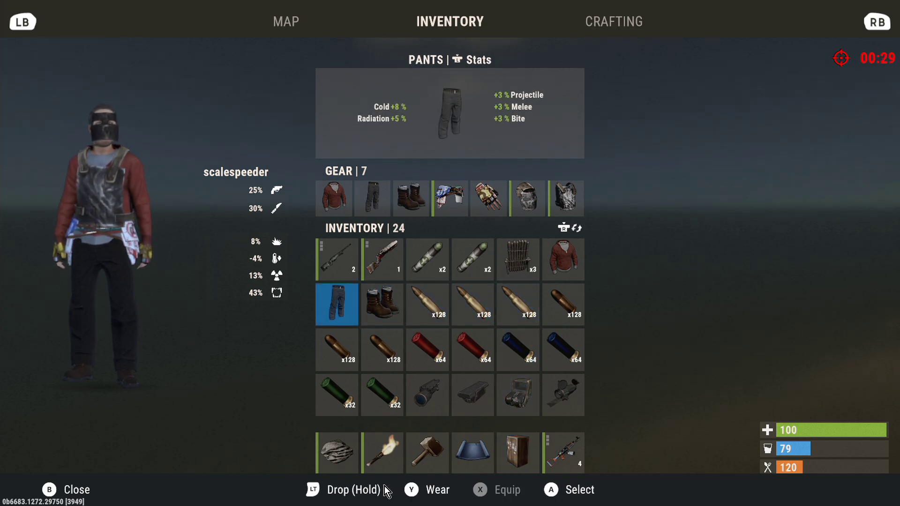
key("Up")
key("Right")
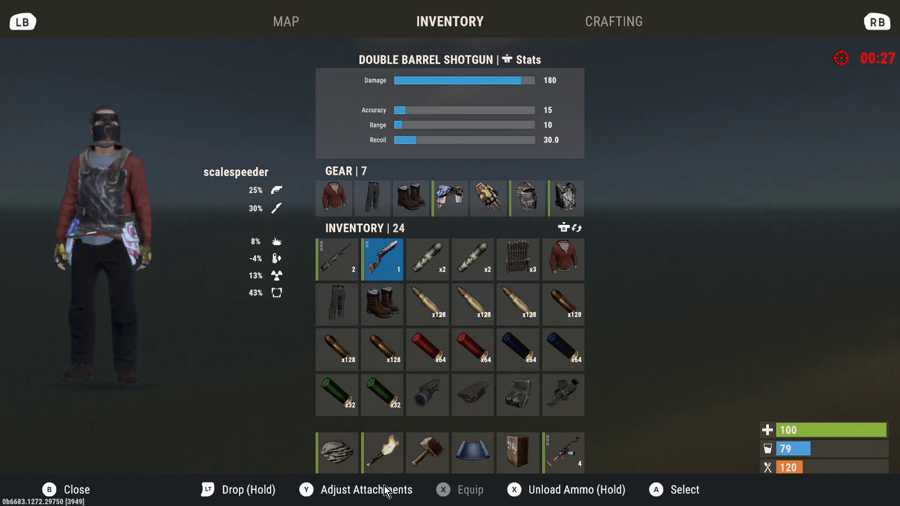
- Examine the kit's ammunition, including the 5.56 rifle ammo and pistol bullets
key("Down")
key("Down")
key("Down")
key("Right")
key("Up")
key("Up")
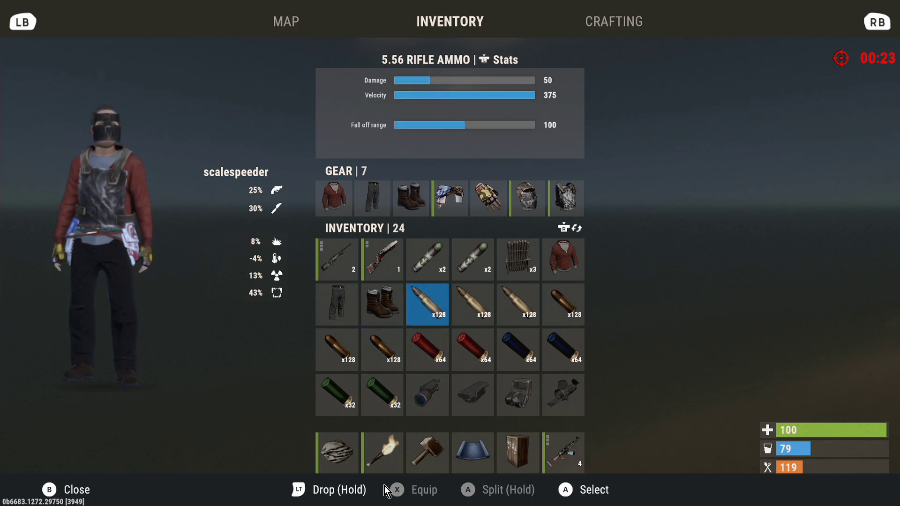
key("Left")
key("Down")
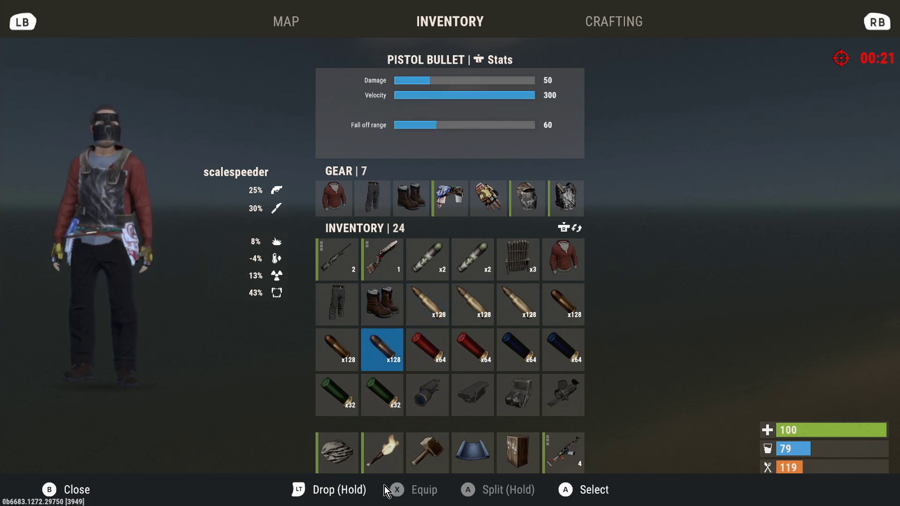
key("Up")
key("Up")
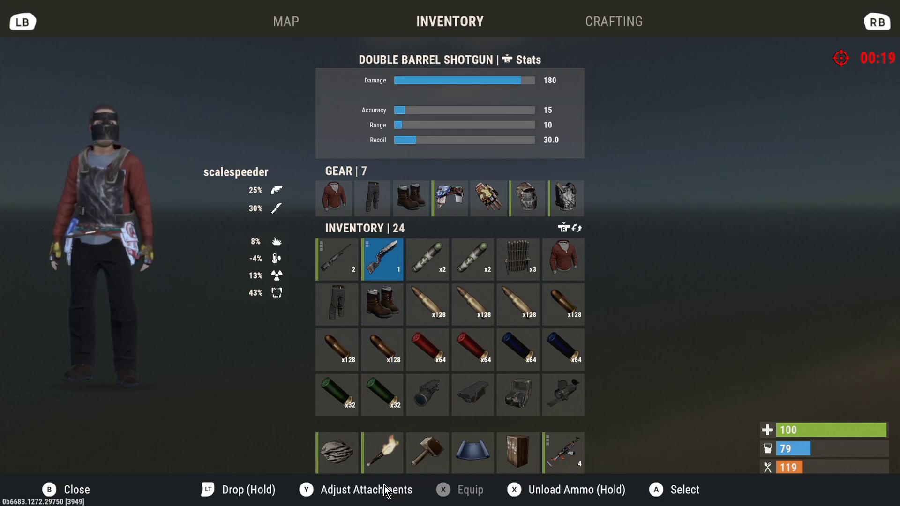
- Review the kit's weapon attachments, starting with the flashlight, and its hotbar items, and close the inventory
key("Down")
key("Down")
key("Down")
key("Right")
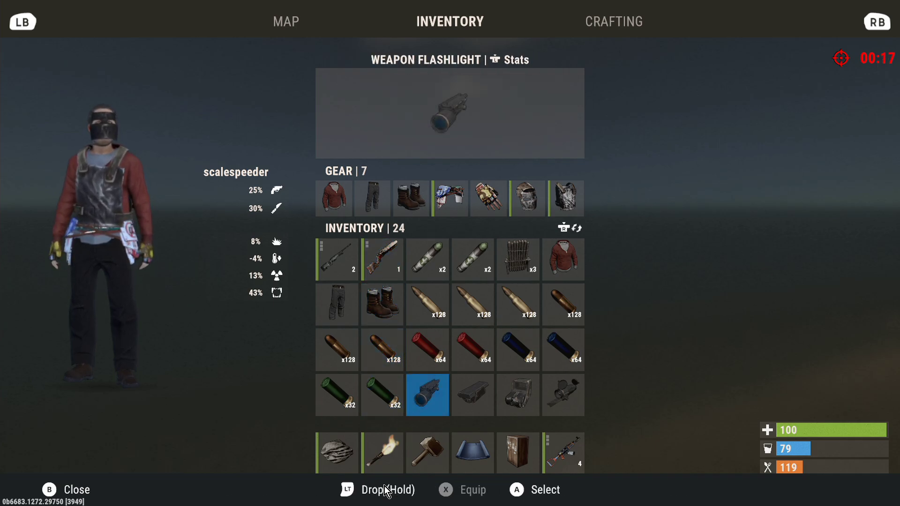
key("Right")
key("Right")
key("Right")
key("Down")
key("Left")
key("Left")
key("Left")
key("Left")
key("Right")
key("Right")
key("Right")
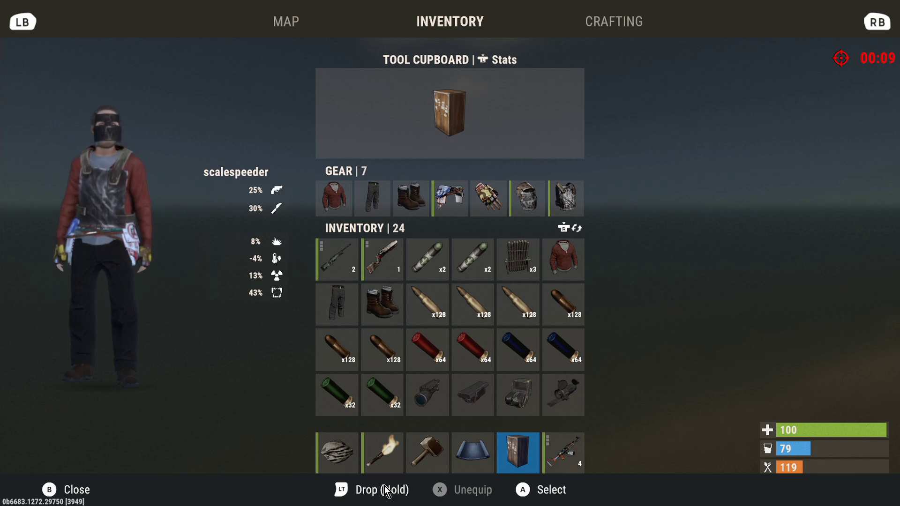
key("Tab")
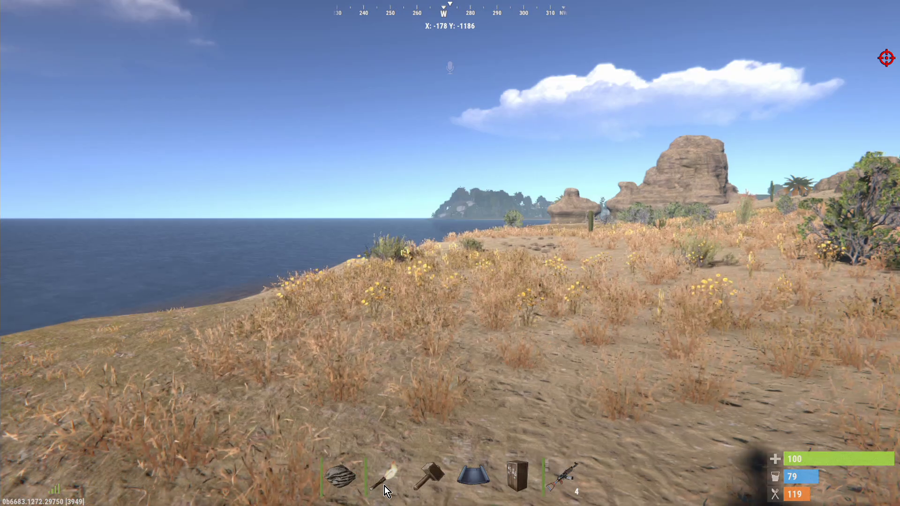
- Switch to the browser showing the G-Portal guide on setting up a Rust Console Edition server whitelist
key("alt+Tab")
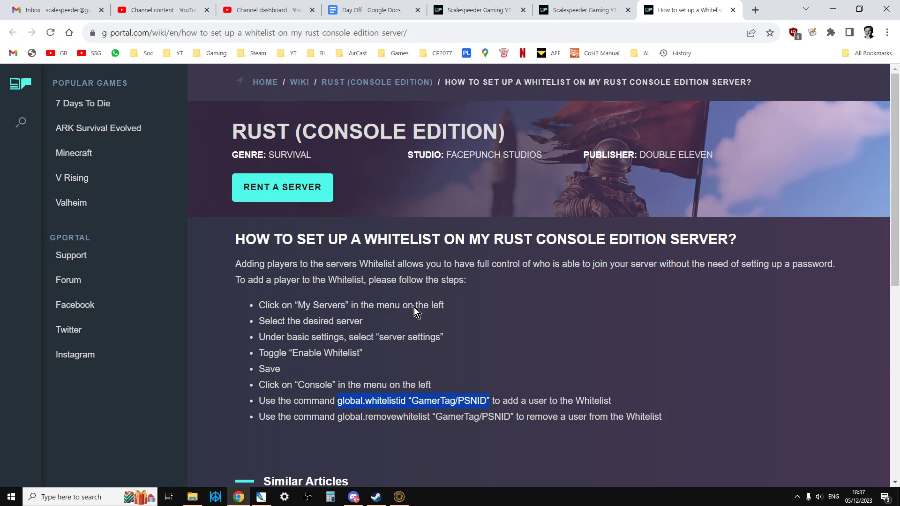
- Switch to the whitelisted server's basic settings page and show it in full screen
left_click(590, 6)
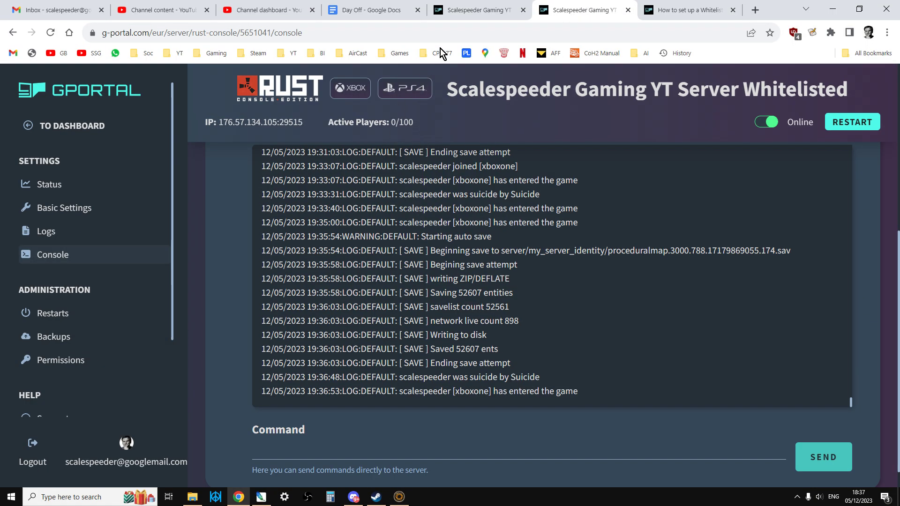
left_click(476, 11)
scroll(592, 217, "up", 5)
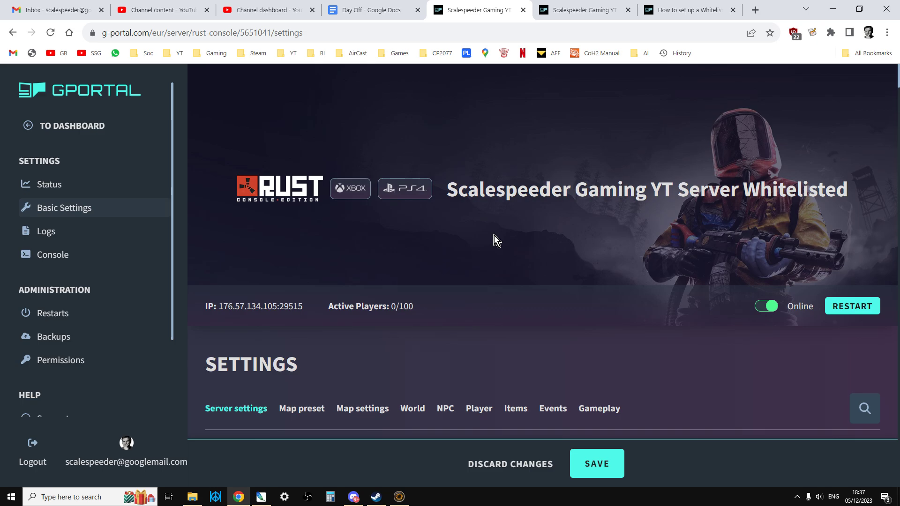
key("F11")
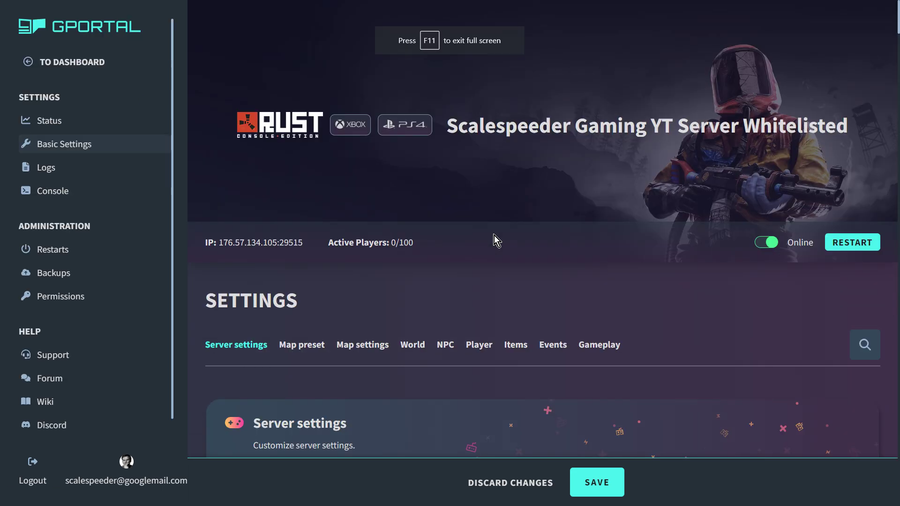
- Review the general server settings, from the name, password and platform through the join messages to Enable Whitelist and the custom boot commands
scroll(564, 231, "down", 1)
scroll(547, 229, "down", 3)
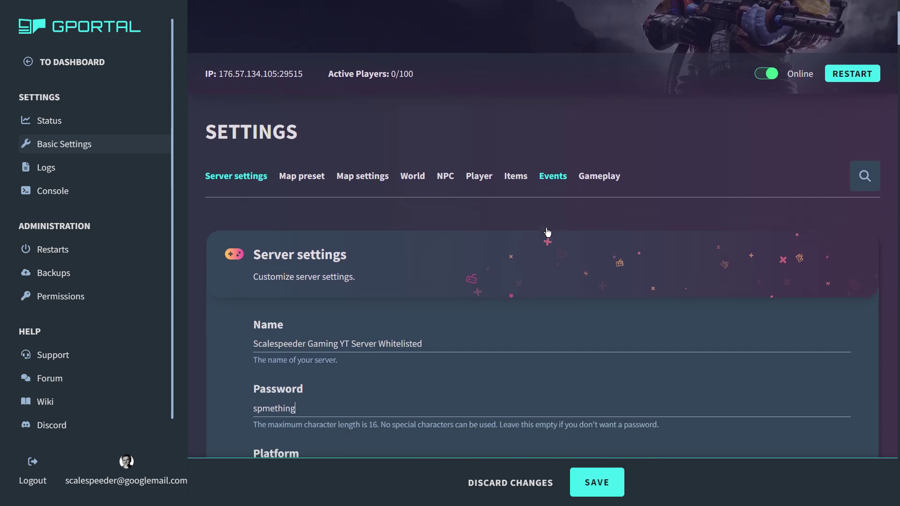
scroll(548, 232, "down", 2)
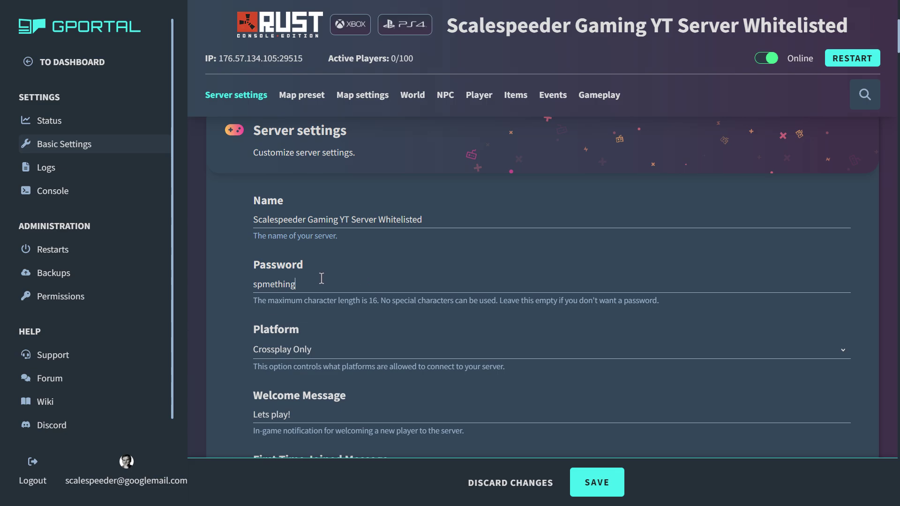
scroll(322, 271, "down", 2)
scroll(322, 230, "down", 5)
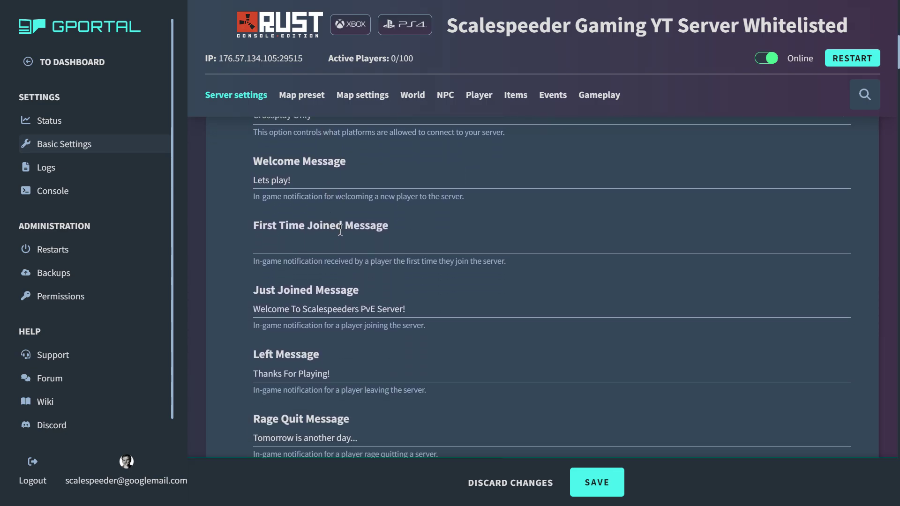
scroll(341, 232, "down", 3)
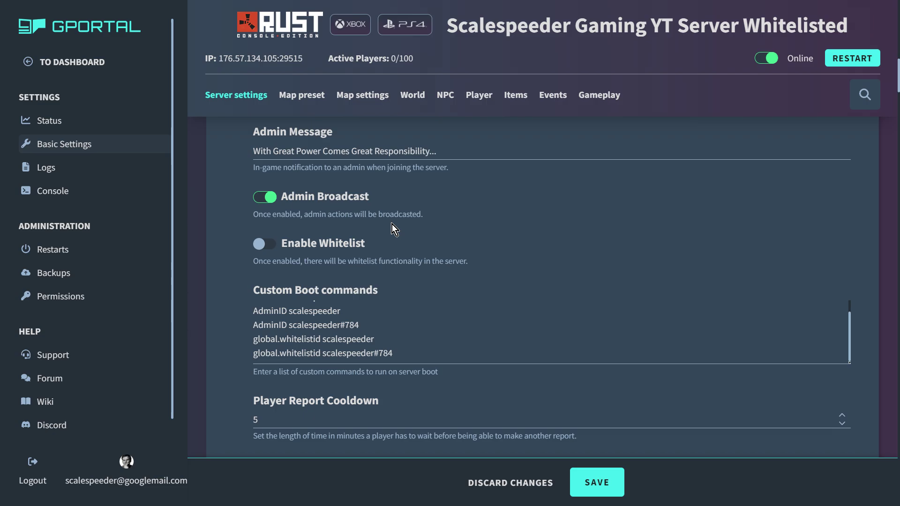
scroll(438, 281, "down", 5)
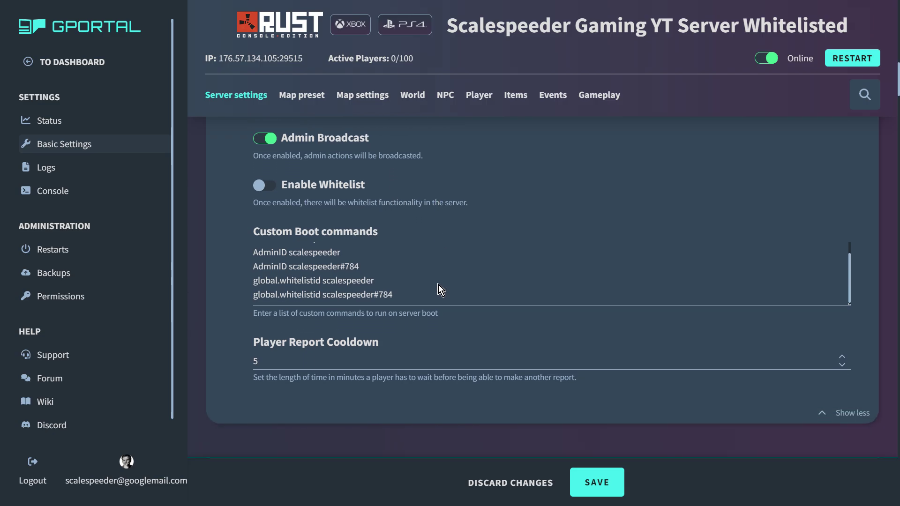
- Examine the map presets, seed, world size and monuments, and the World settings down to day and night length
scroll(449, 277, "down", 2)
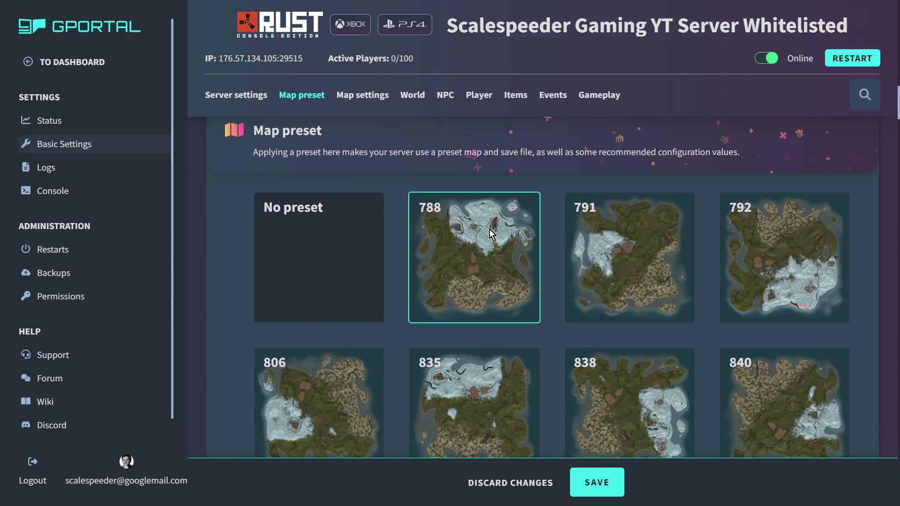
scroll(445, 227, "down", 10)
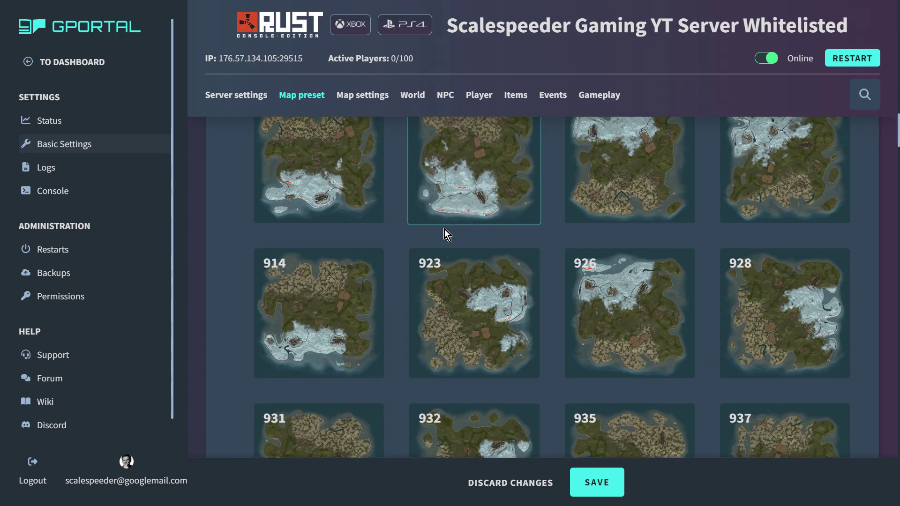
scroll(445, 230, "down", 8)
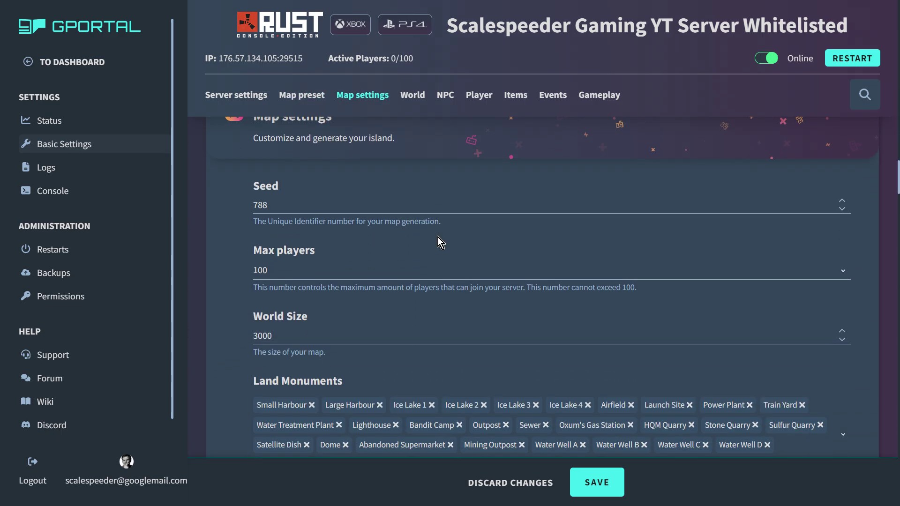
scroll(438, 237, "down", 5)
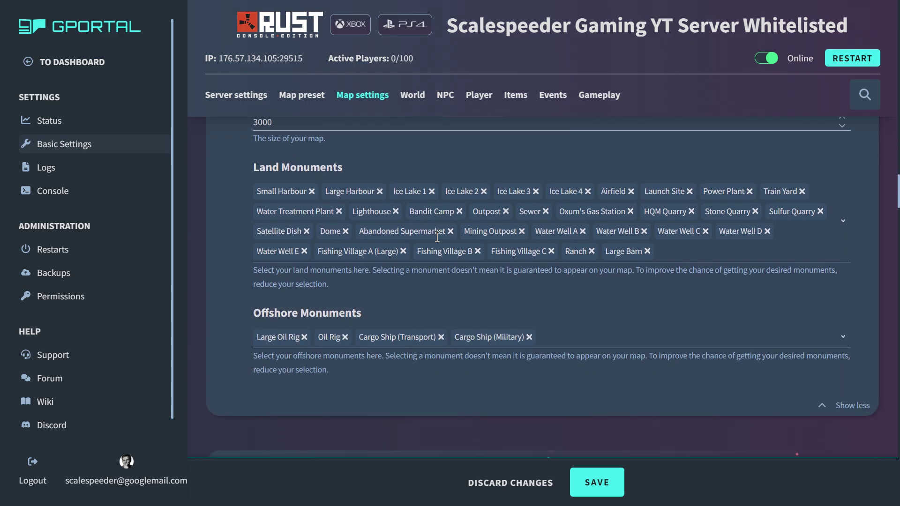
scroll(438, 238, "down", 8)
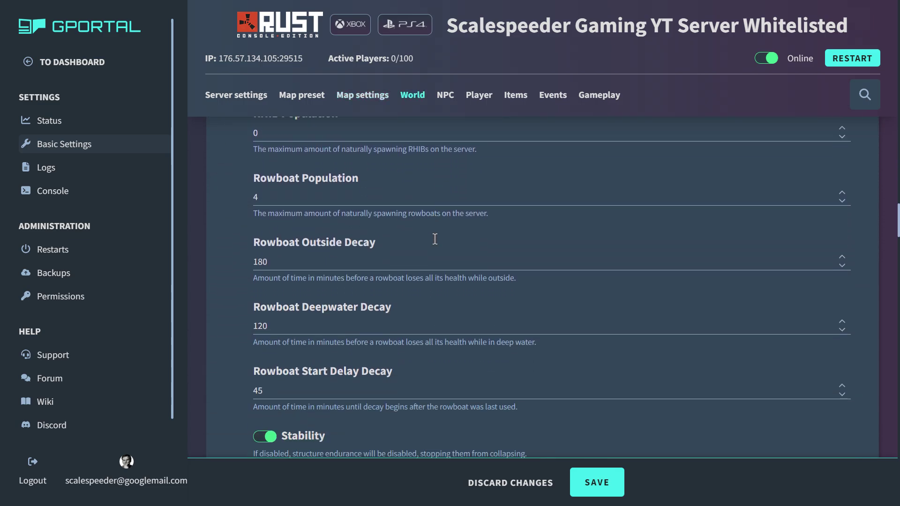
scroll(434, 243, "down", 2)
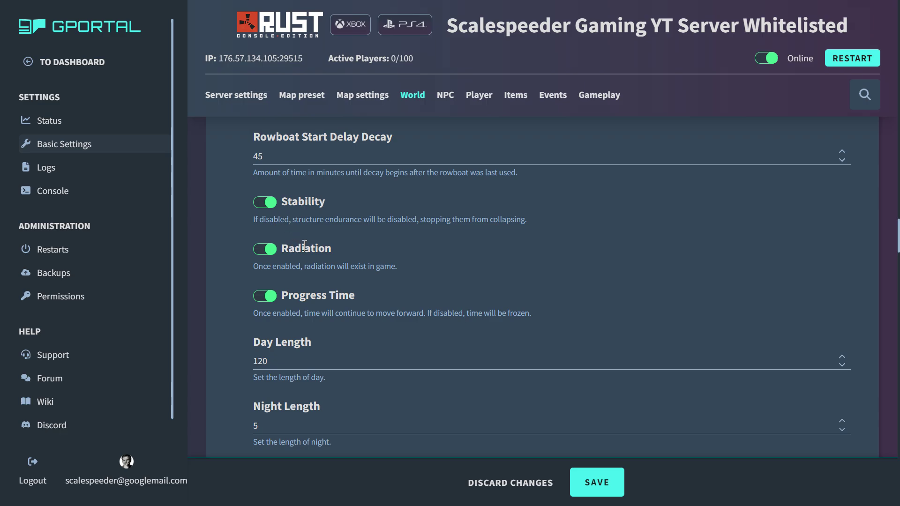
scroll(291, 251, "down", 4)
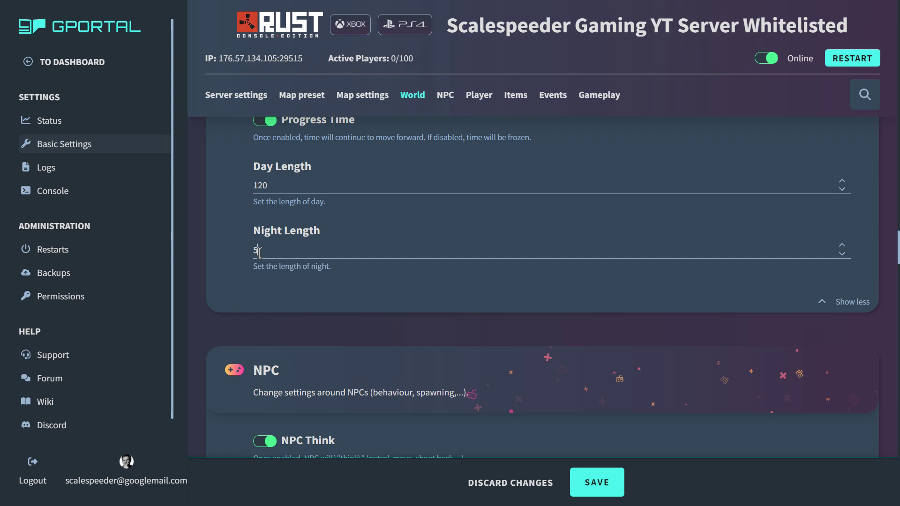
- Toggle NPC Ignore Players off and back on in the NPC settings
scroll(271, 262, "down", 5)
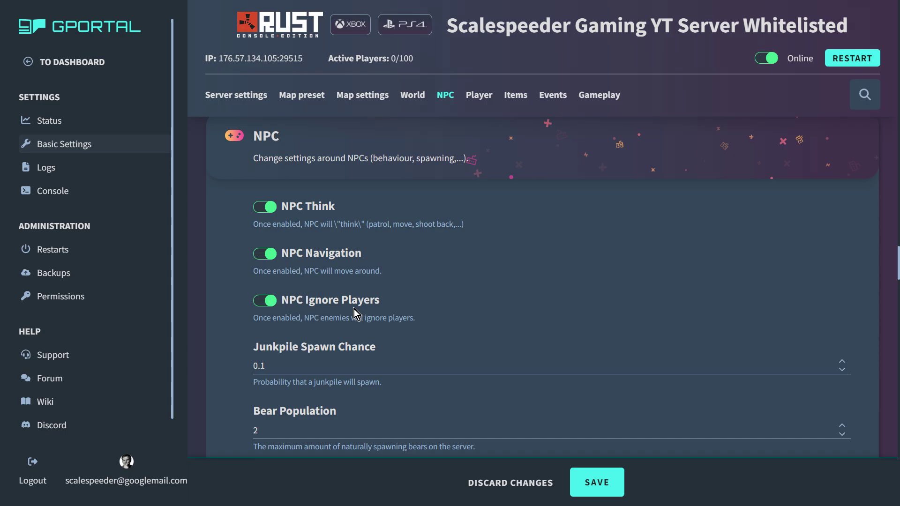
left_click(261, 303)
left_click(272, 305)
- Demonstrate the PVE option in the Player settings by toggling it off and back on
scroll(403, 256, "down", 4)
scroll(323, 206, "down", 7)
scroll(325, 215, "down", 5)
scroll(279, 188, "down", 1)
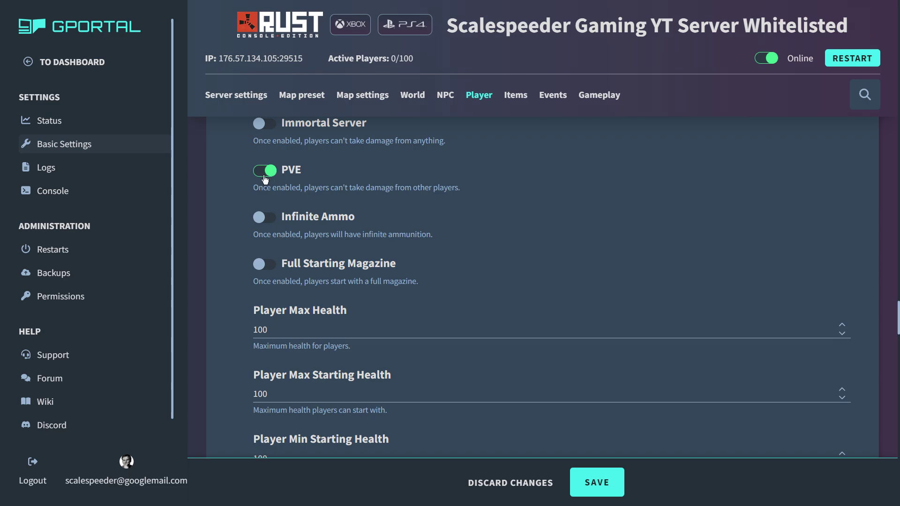
left_click(276, 172)
left_click(277, 176)
left_click(261, 177)
left_click(260, 176)
- Set Max Team Size to 2 and enable Limit Building Authorisations, Limit Turret Authorisations and Limit Team Locks
scroll(299, 249, "down", 1)
scroll(298, 245, "down", 2)
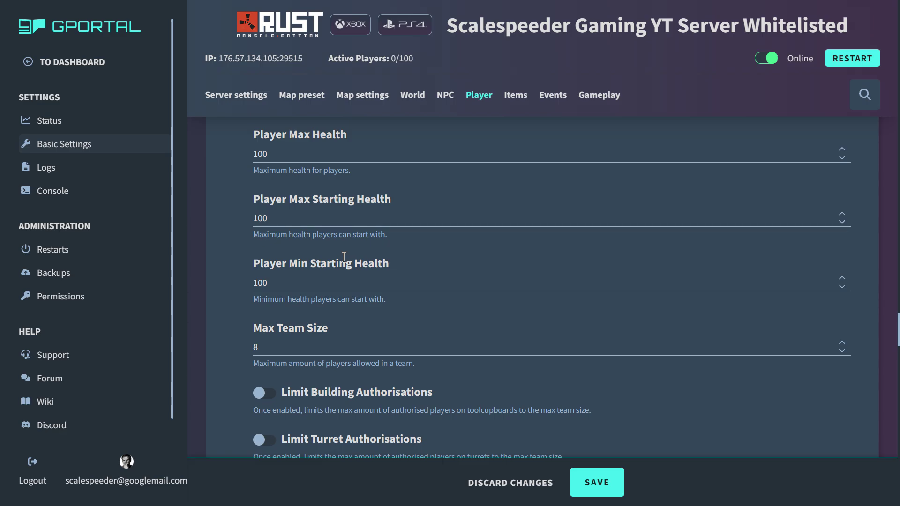
scroll(307, 257, "down", 3)
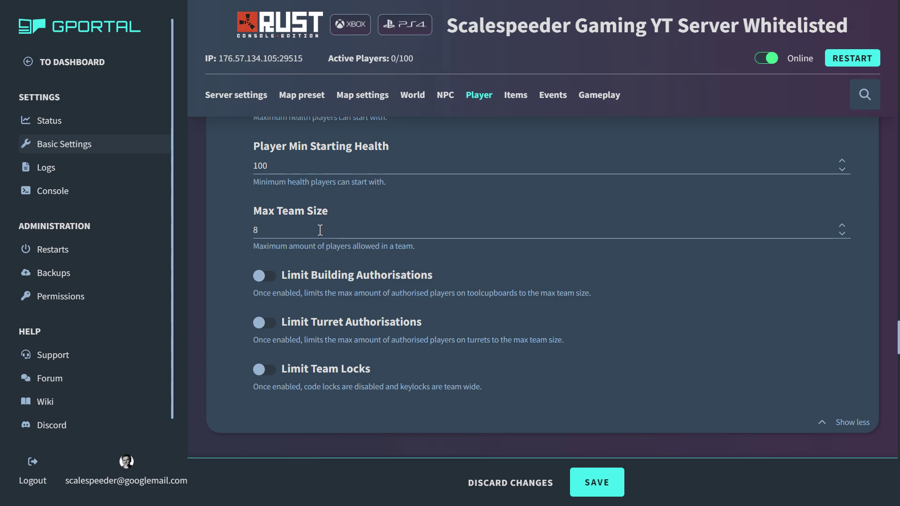
left_click_drag(320, 229, 252, 232)
left_click(263, 276)
left_click(269, 323)
left_click(278, 371)
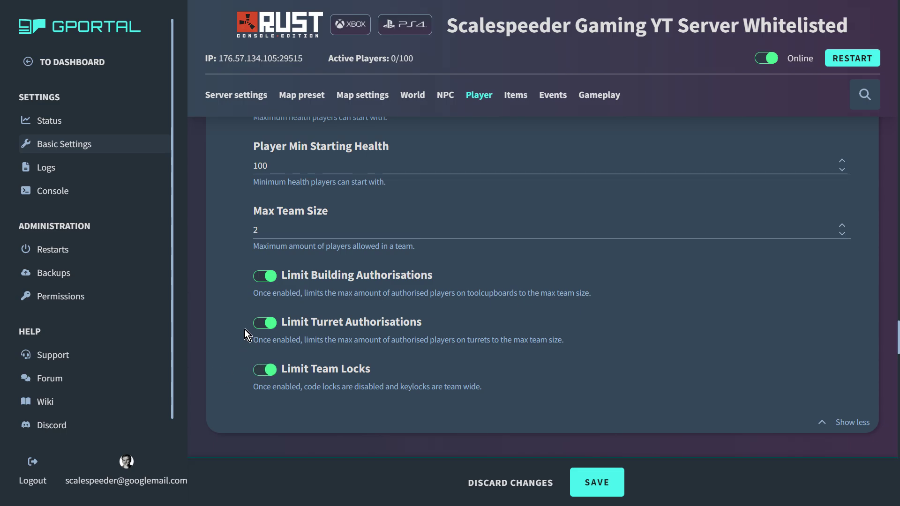
- Disable the building, turret and team lock limits again and raise the Max Team Size
left_click(261, 277)
left_click(261, 323)
left_click(261, 370)
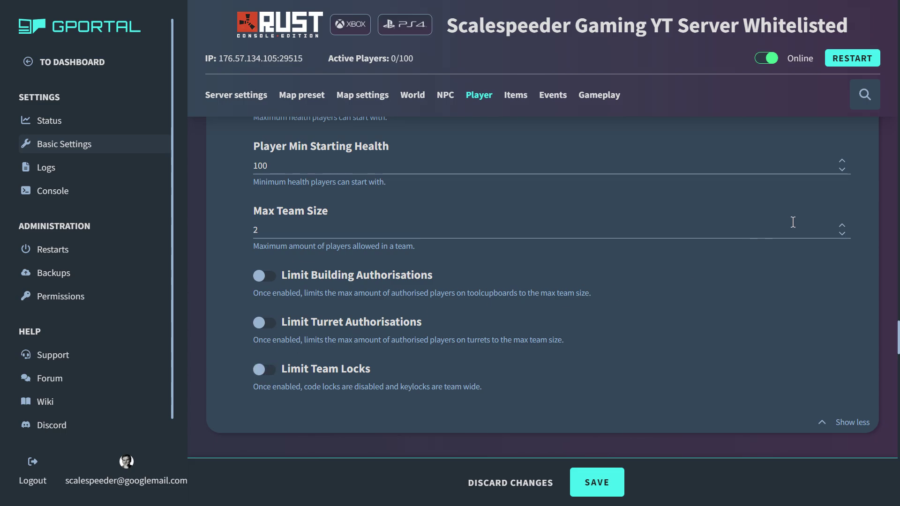
left_click(843, 228)
left_click(843, 228)
left_click(842, 227)
left_click(843, 228)
left_click(843, 228)
- Review the starting item and crafting options in the Items settings and edit the Workbench Override value
scroll(712, 316, "down", 4)
scroll(703, 314, "down", 4)
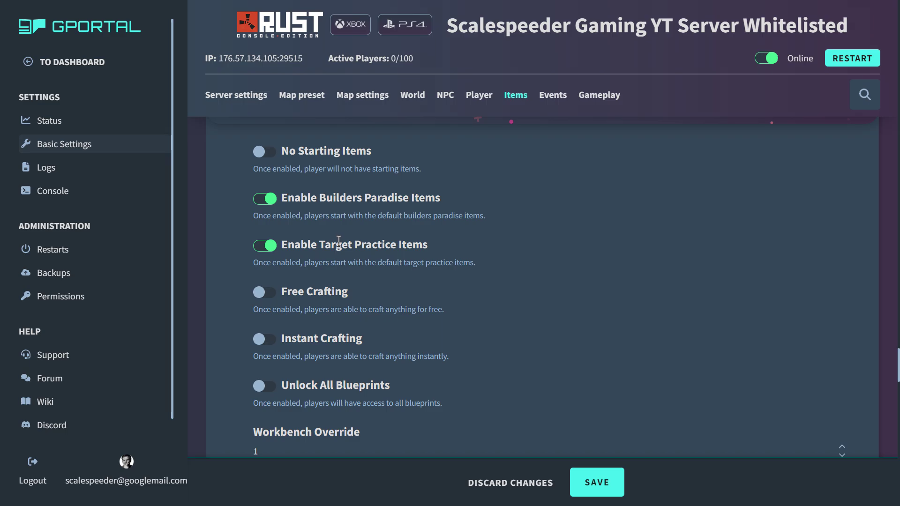
scroll(339, 241, "down", 1)
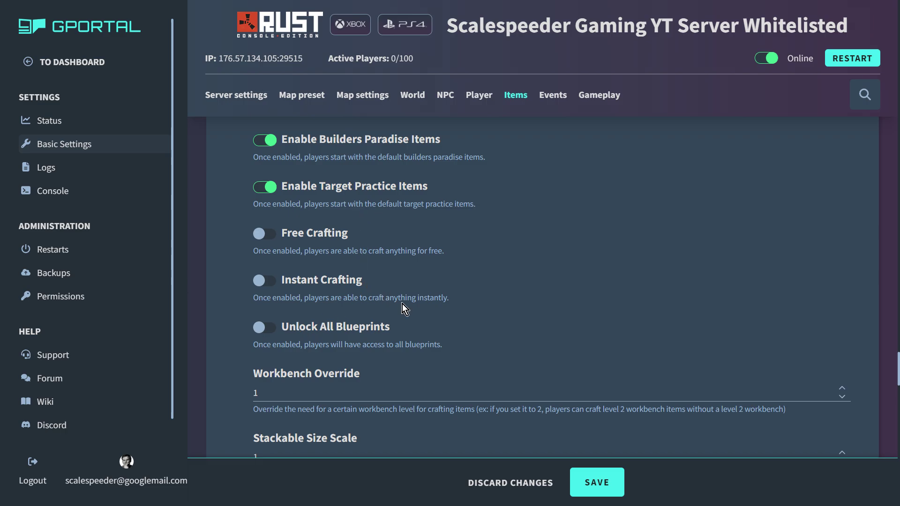
scroll(389, 301, "down", 3)
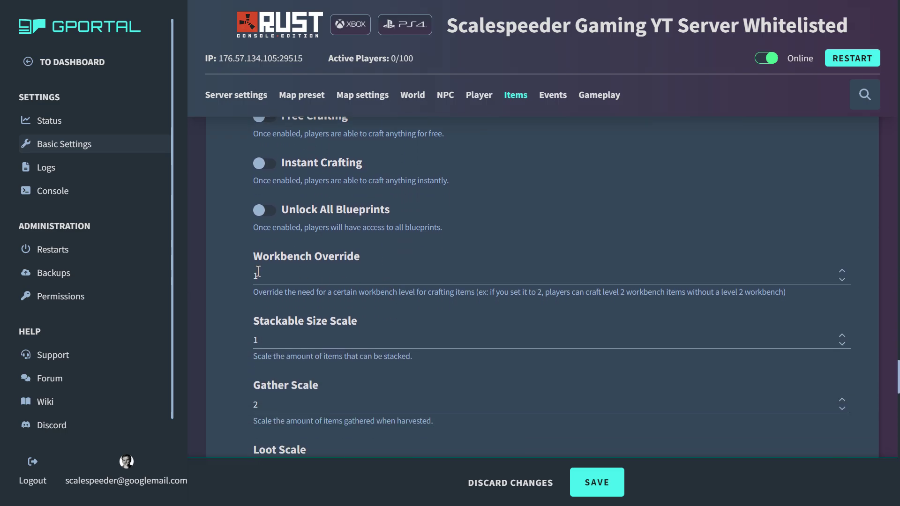
left_click(258, 273)
key("BackSpace")
left_click(849, 282)
left_click(850, 281)
- Review the stack, gather and loot scales, the helicopter and Bradley events, and the Gameplay settings through to the codelock cooldown
scroll(572, 274, "down", 4)
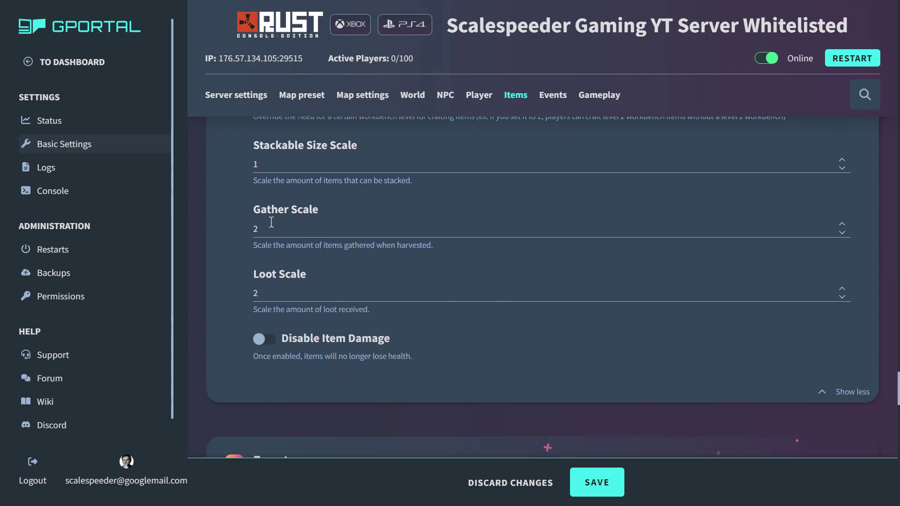
left_click(280, 229)
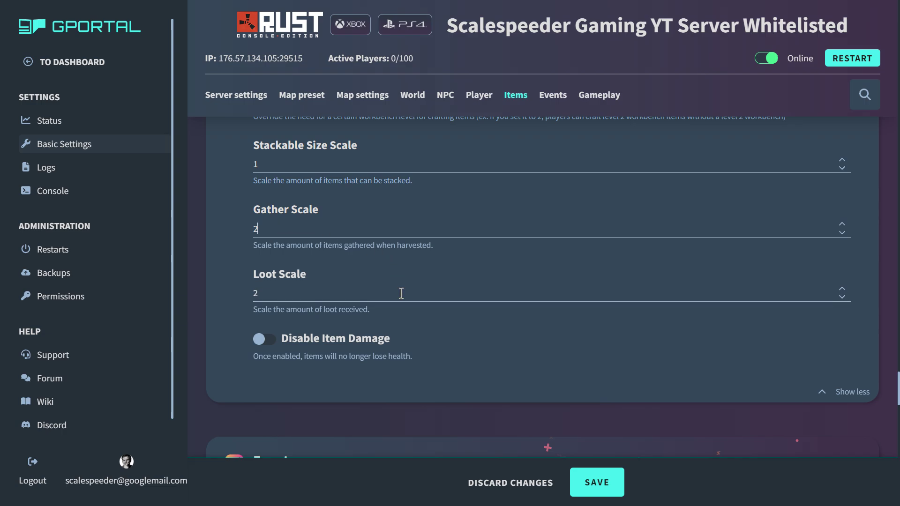
scroll(401, 293, "down", 1)
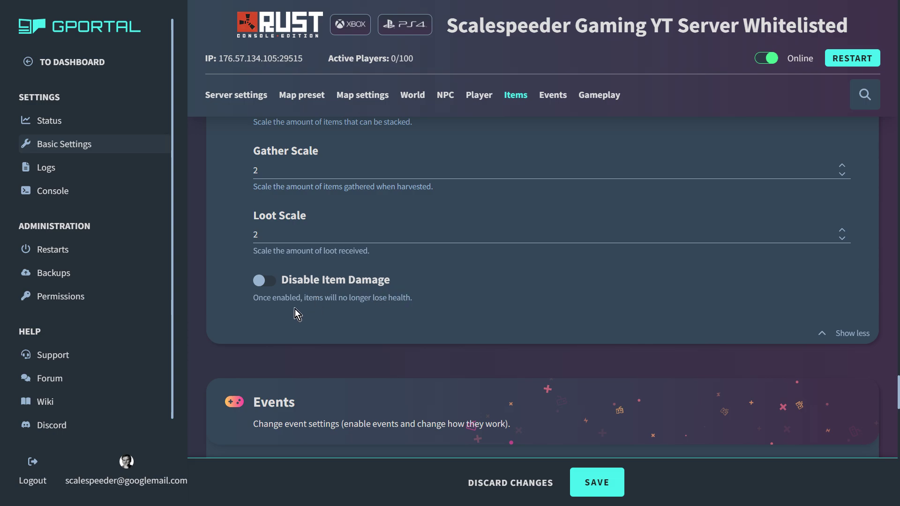
scroll(297, 313, "down", 5)
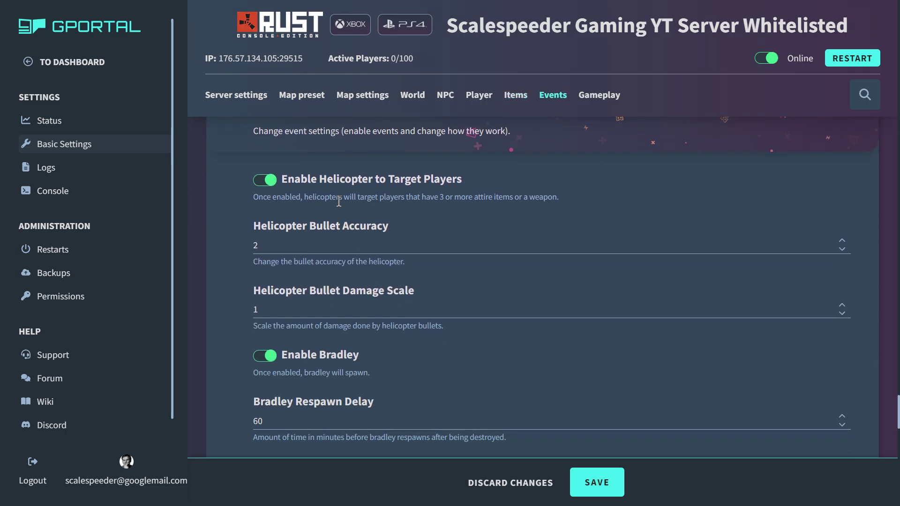
scroll(342, 215, "down", 2)
scroll(344, 263, "down", 8)
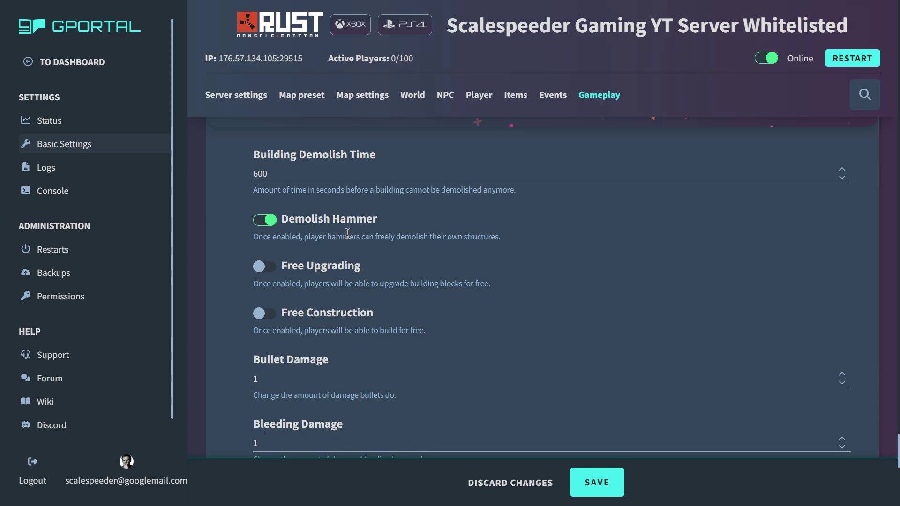
scroll(335, 270, "down", 3)
scroll(329, 267, "down", 6)
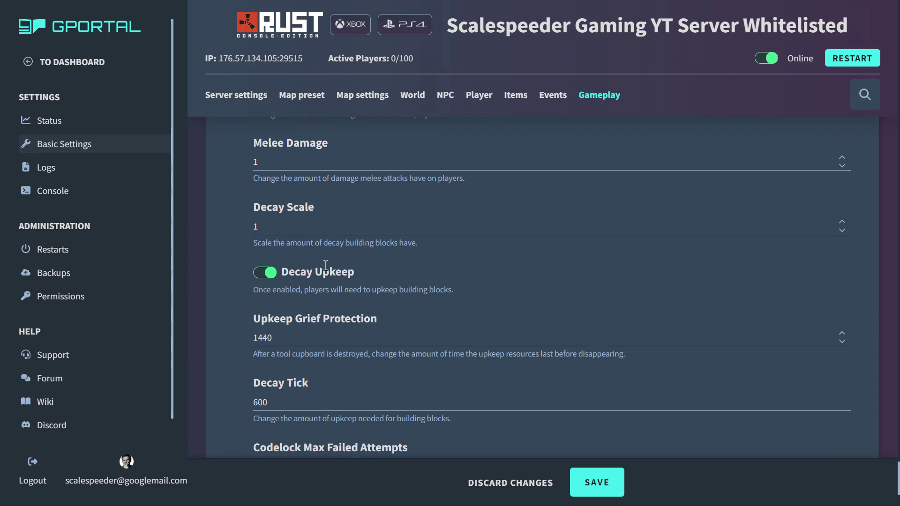
scroll(324, 239, "down", 1)
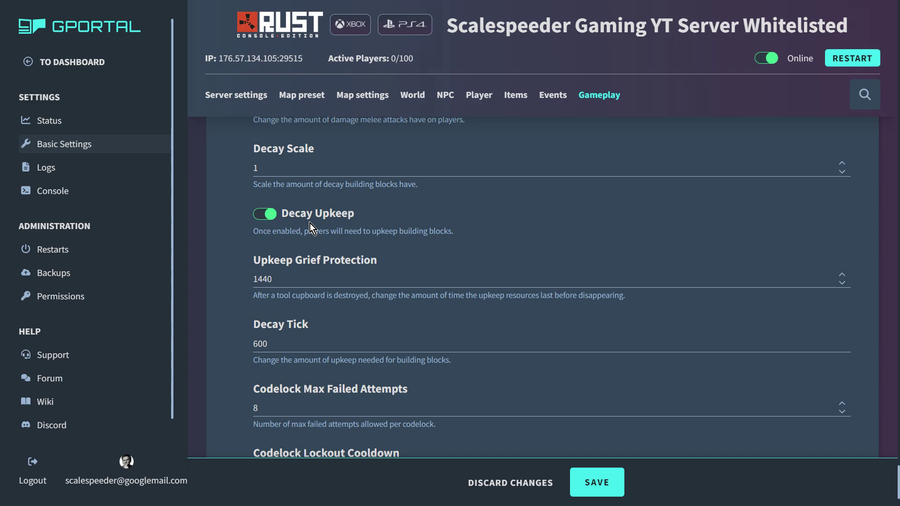
scroll(310, 224, "down", 2)
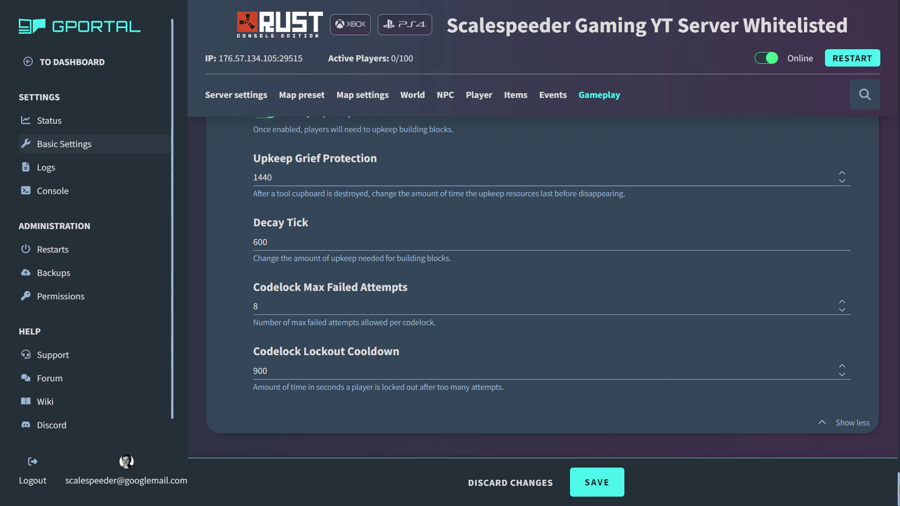
- Return from the Gameplay section to the general server settings at the start of the page
left_click_drag(898, 490, 883, 406)
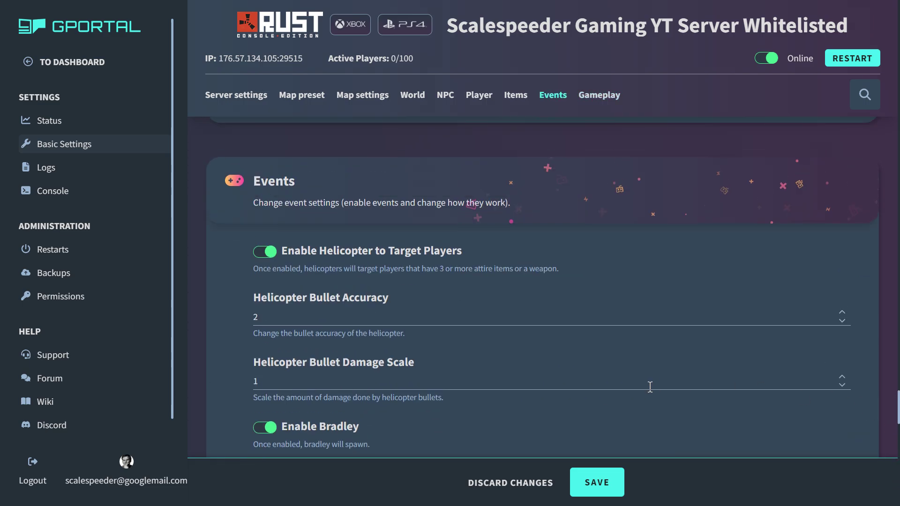
scroll(649, 388, "up", 5)
scroll(649, 389, "up", 8)
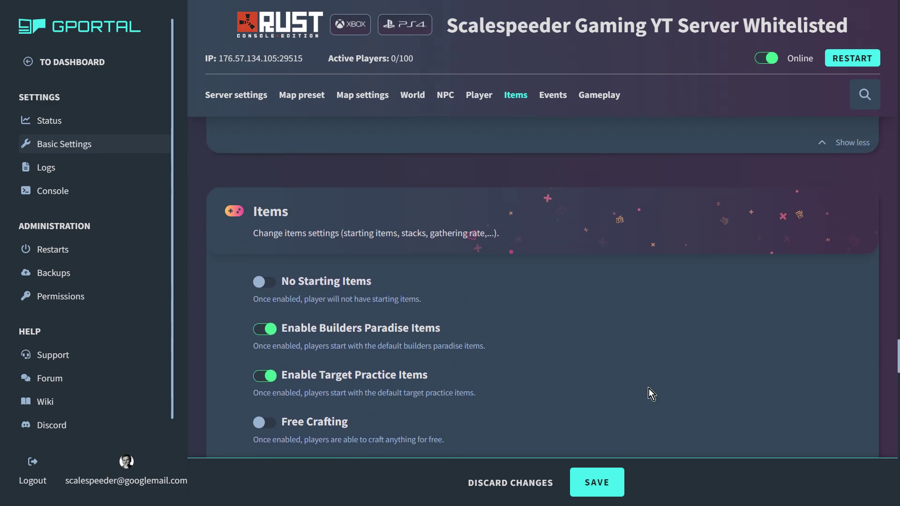
scroll(649, 389, "up", 10)
scroll(649, 389, "up", 15)
scroll(649, 394, "up", 15)
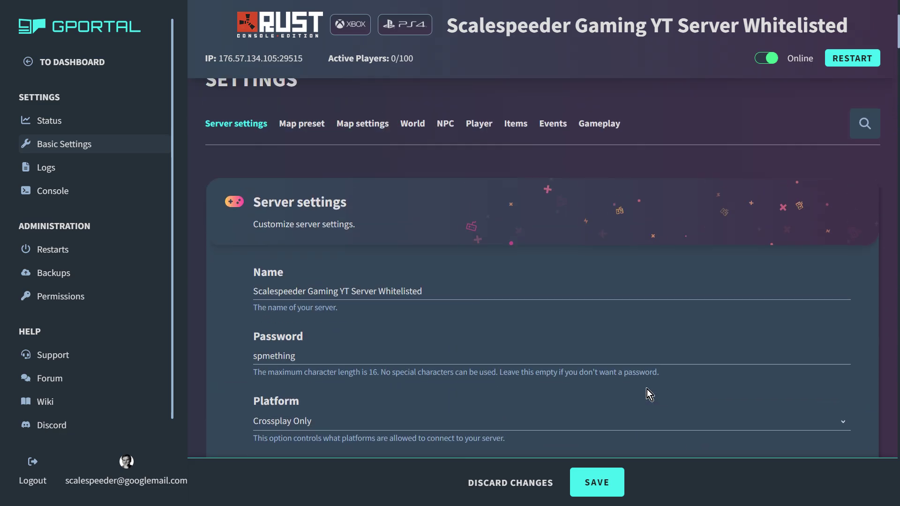
- Switch to the Rust Console Edition game and inspect the hotbar items in the inventory, from the Assault Rifle to the Rock
key("alt+Tab")
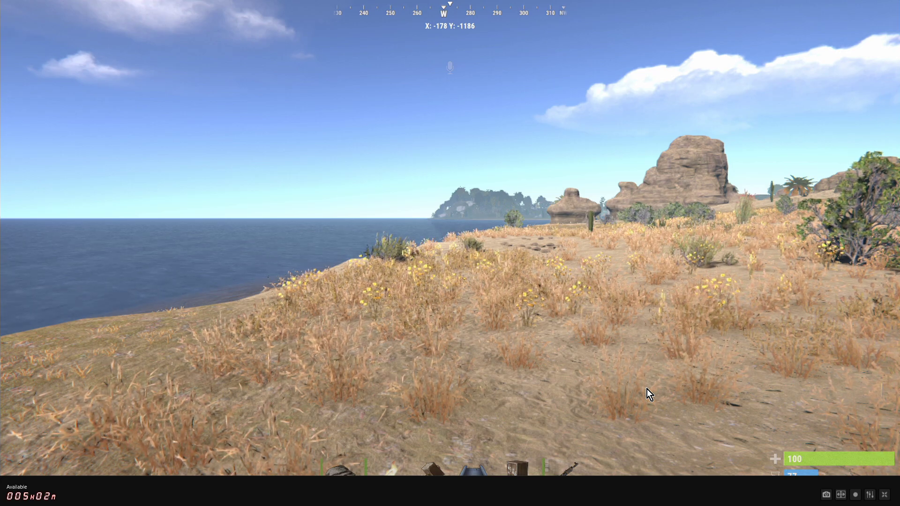
key("Tab")
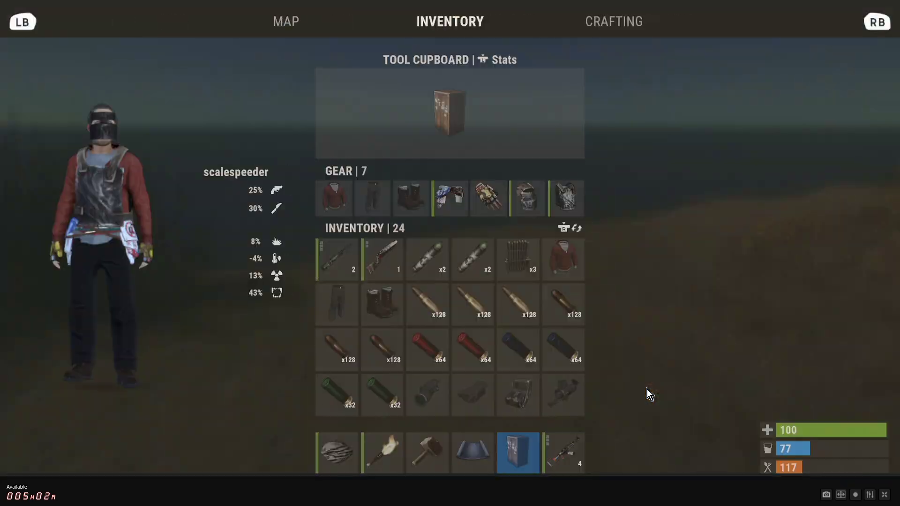
key("Right")
key("Down")
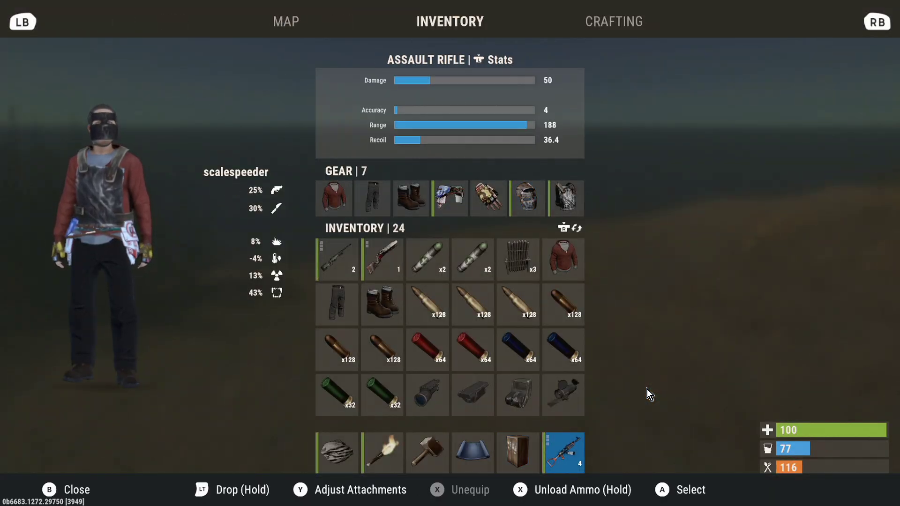
key("Left")
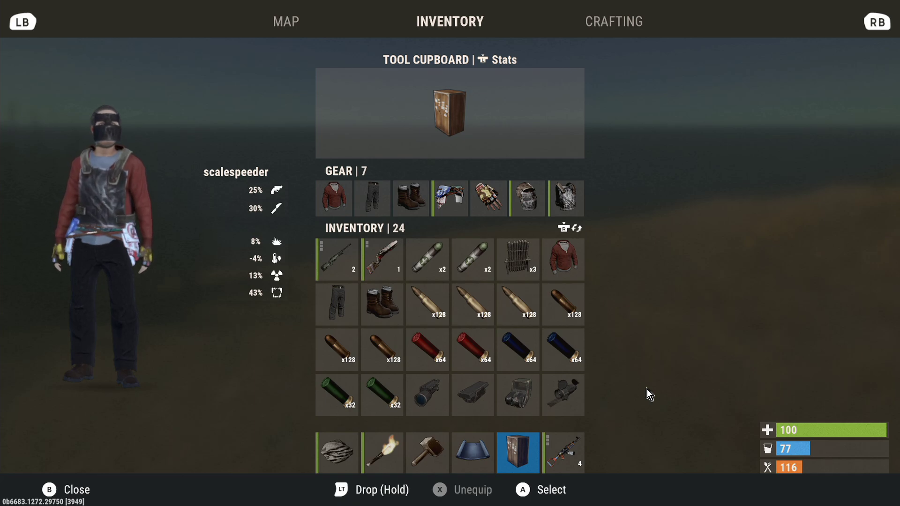
key("Left")
key("Left")
key("Left")
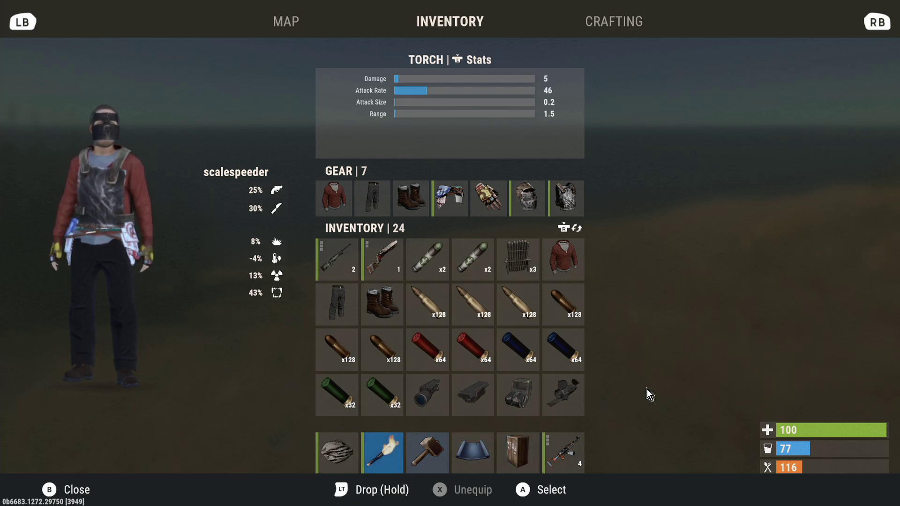
key("Right")
key("Right")
key("Left")
key("Right")
key("Left")
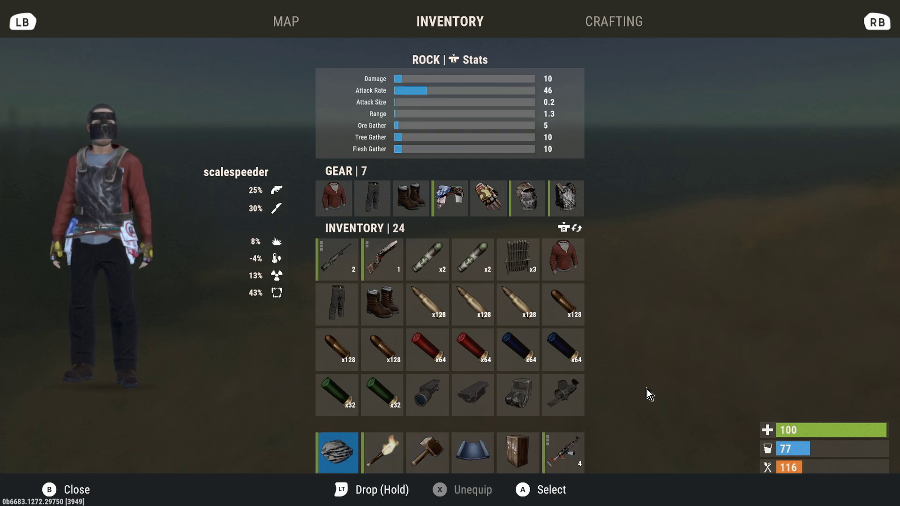
- Examine the 12 Gauge Slug and Pistol Bullet ammunition in the inventory, and return to the game world
key("Up")
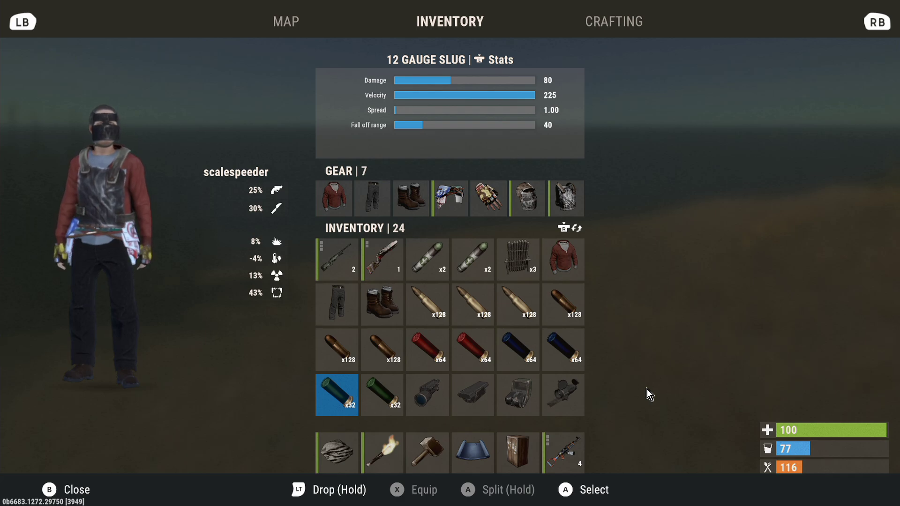
key("Right")
key("Up")
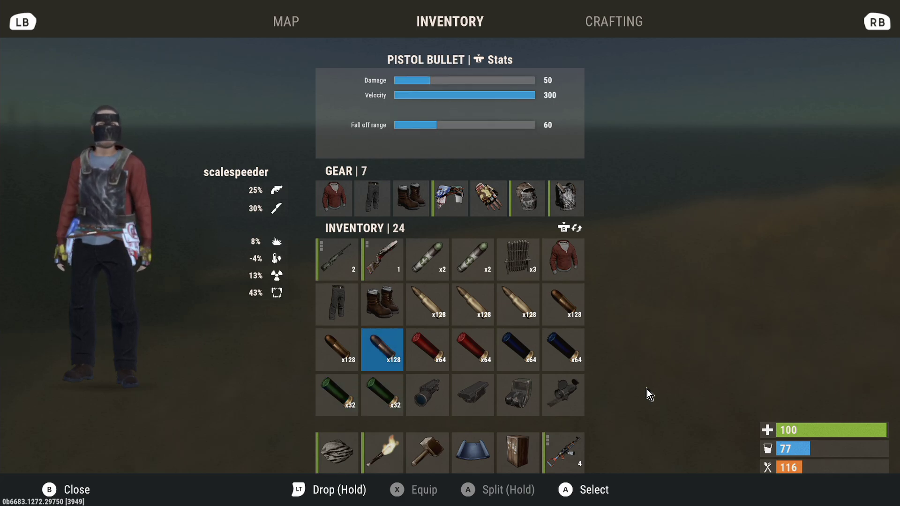
key("Right")
key("Tab")
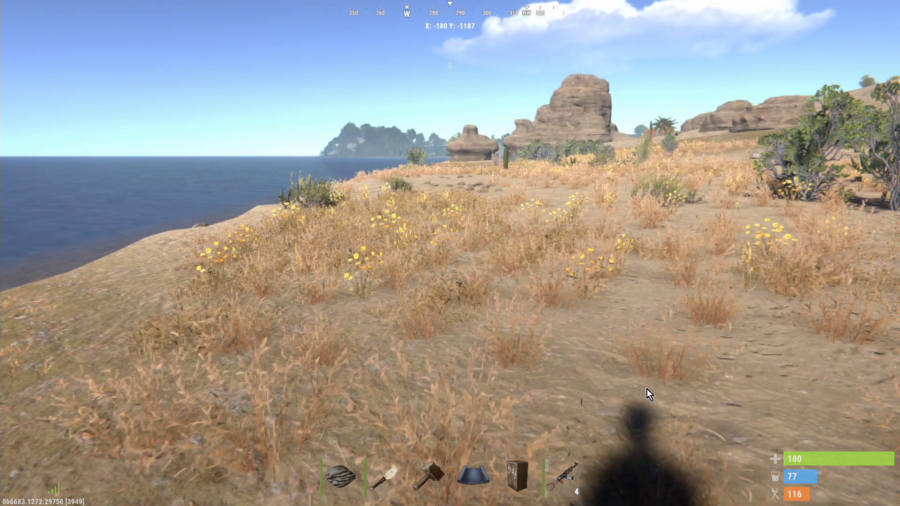
key("w")
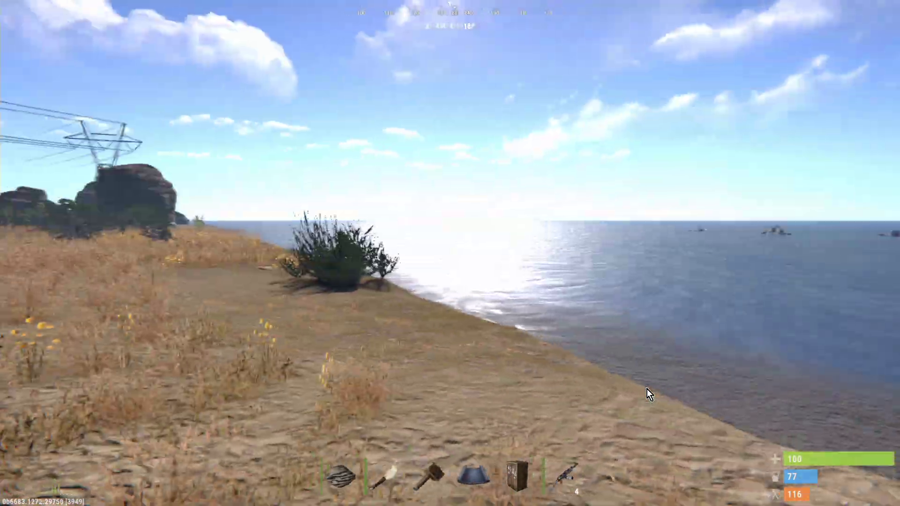
mouse_move(650, 395)
key("w")
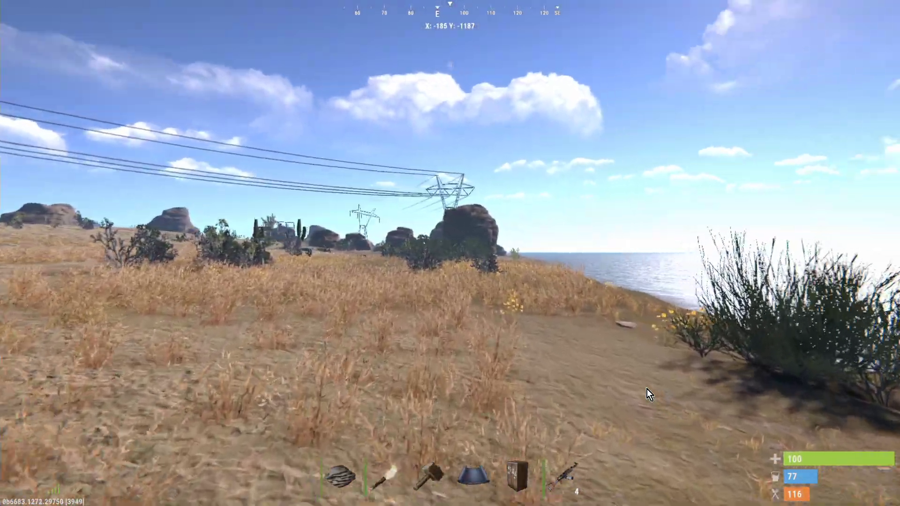
key("w")
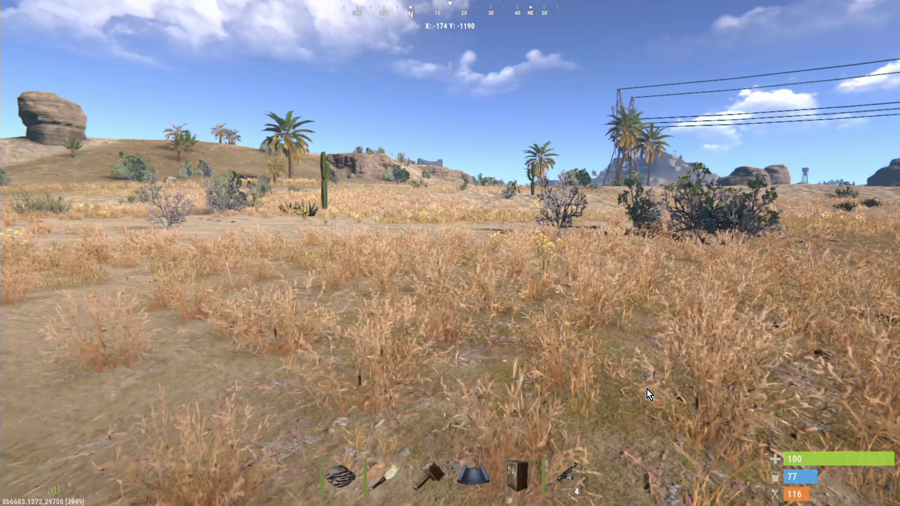
key("w")
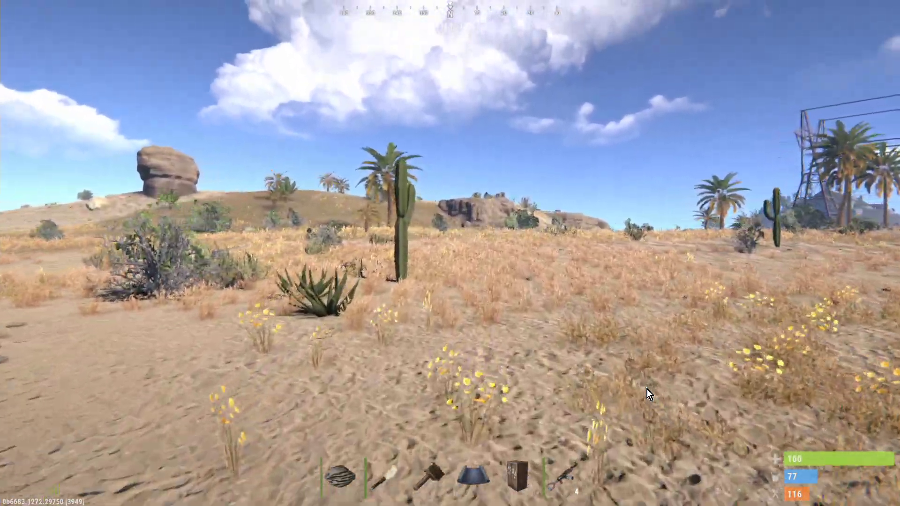
key("w")
key("w")
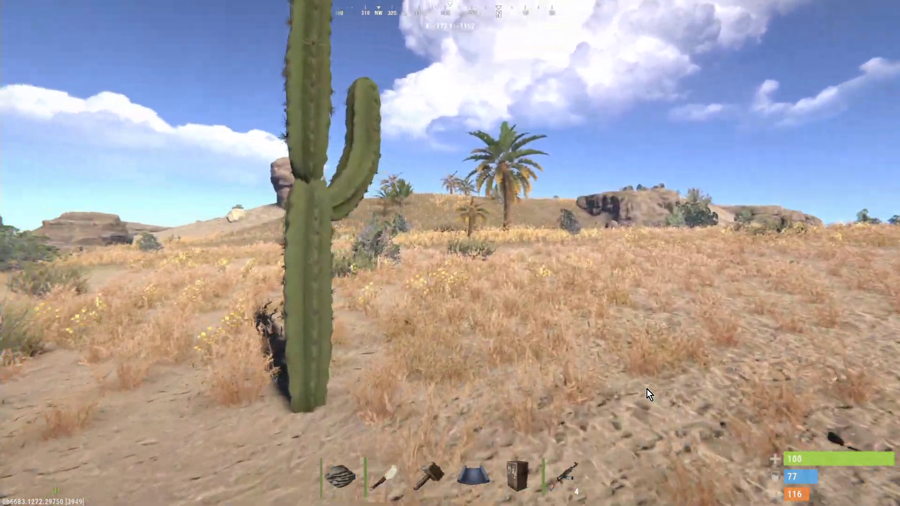
key("w")
key("w")
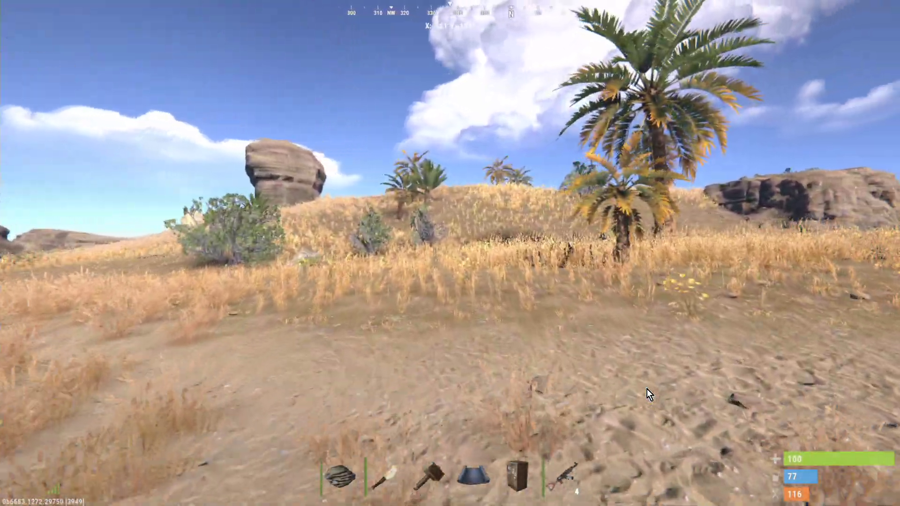
key("w")
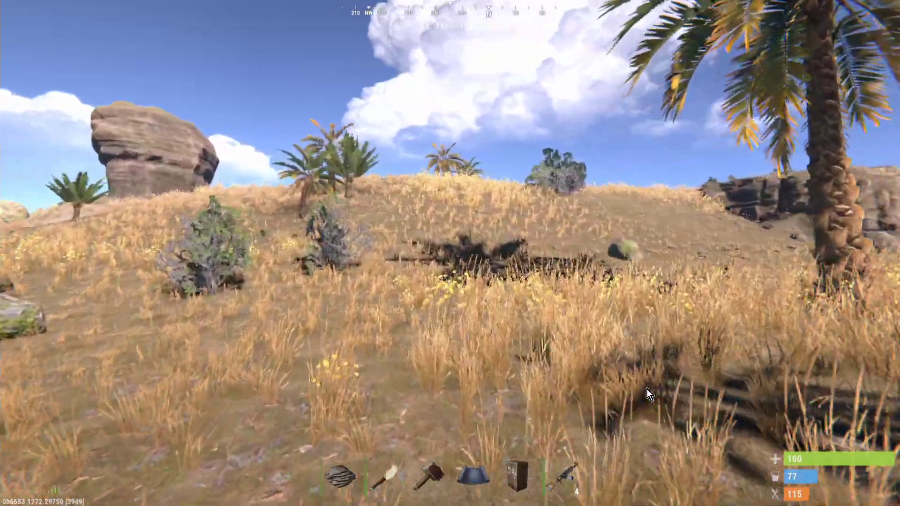
key("w")
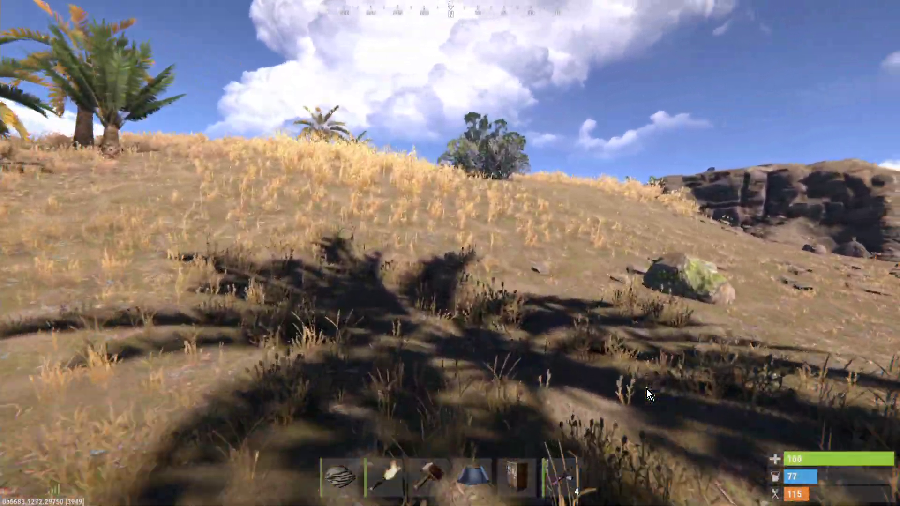
key("w")
key("w")
key("w")
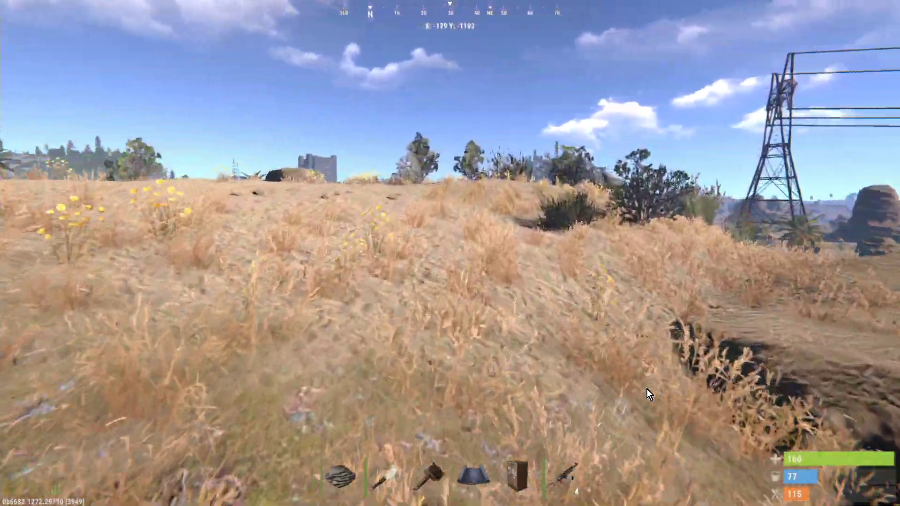
key("w")
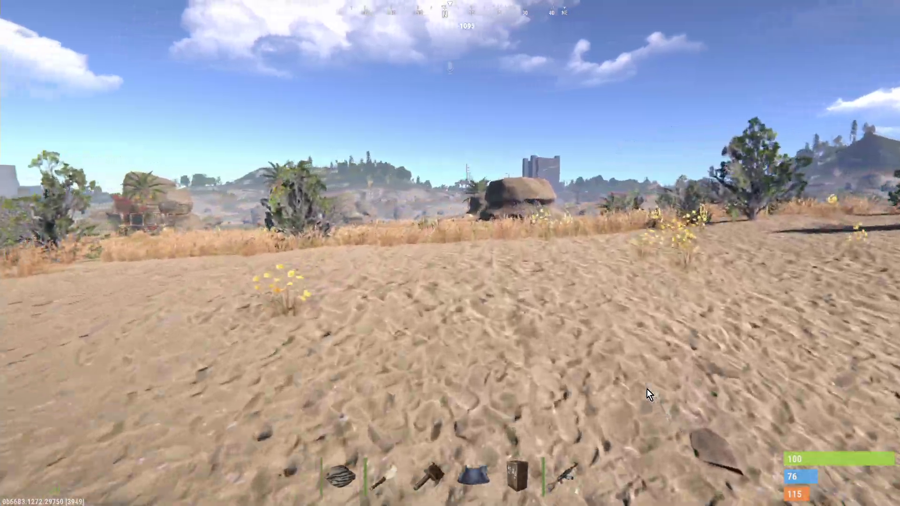
key("w")
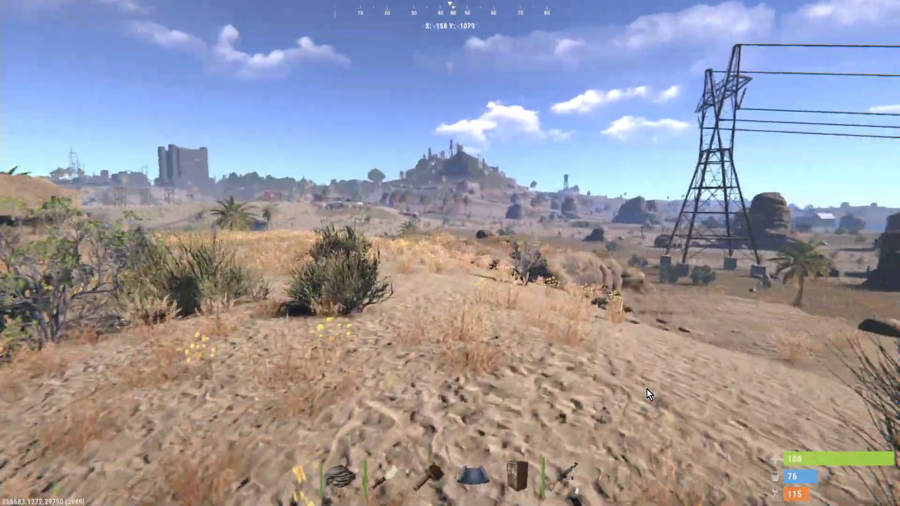
key("w")
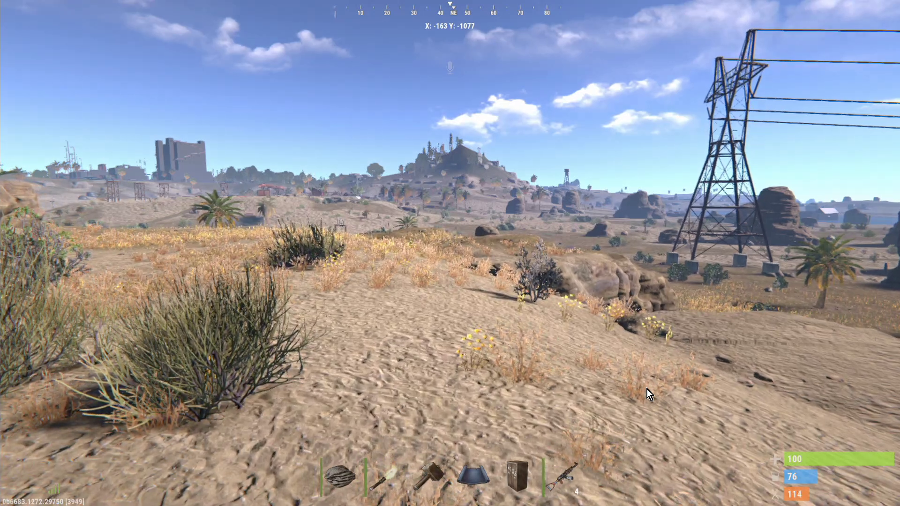
mouse_move(646, 396)
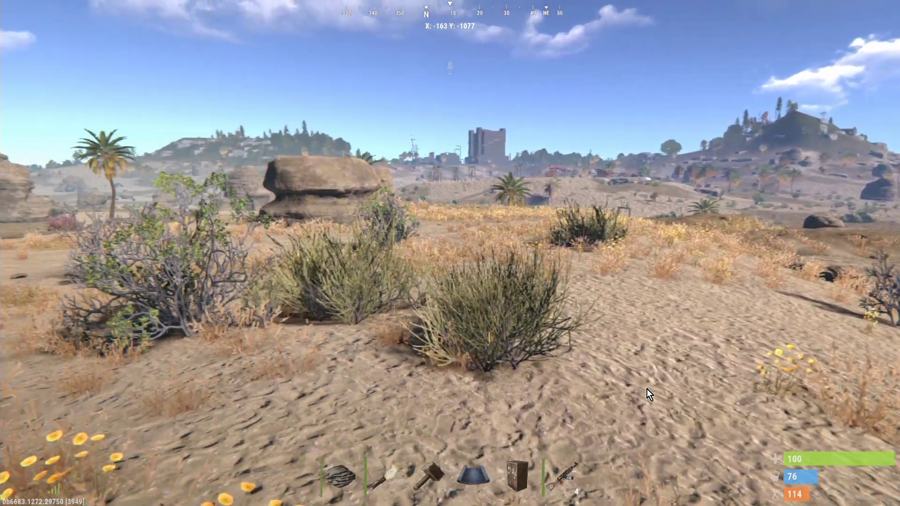